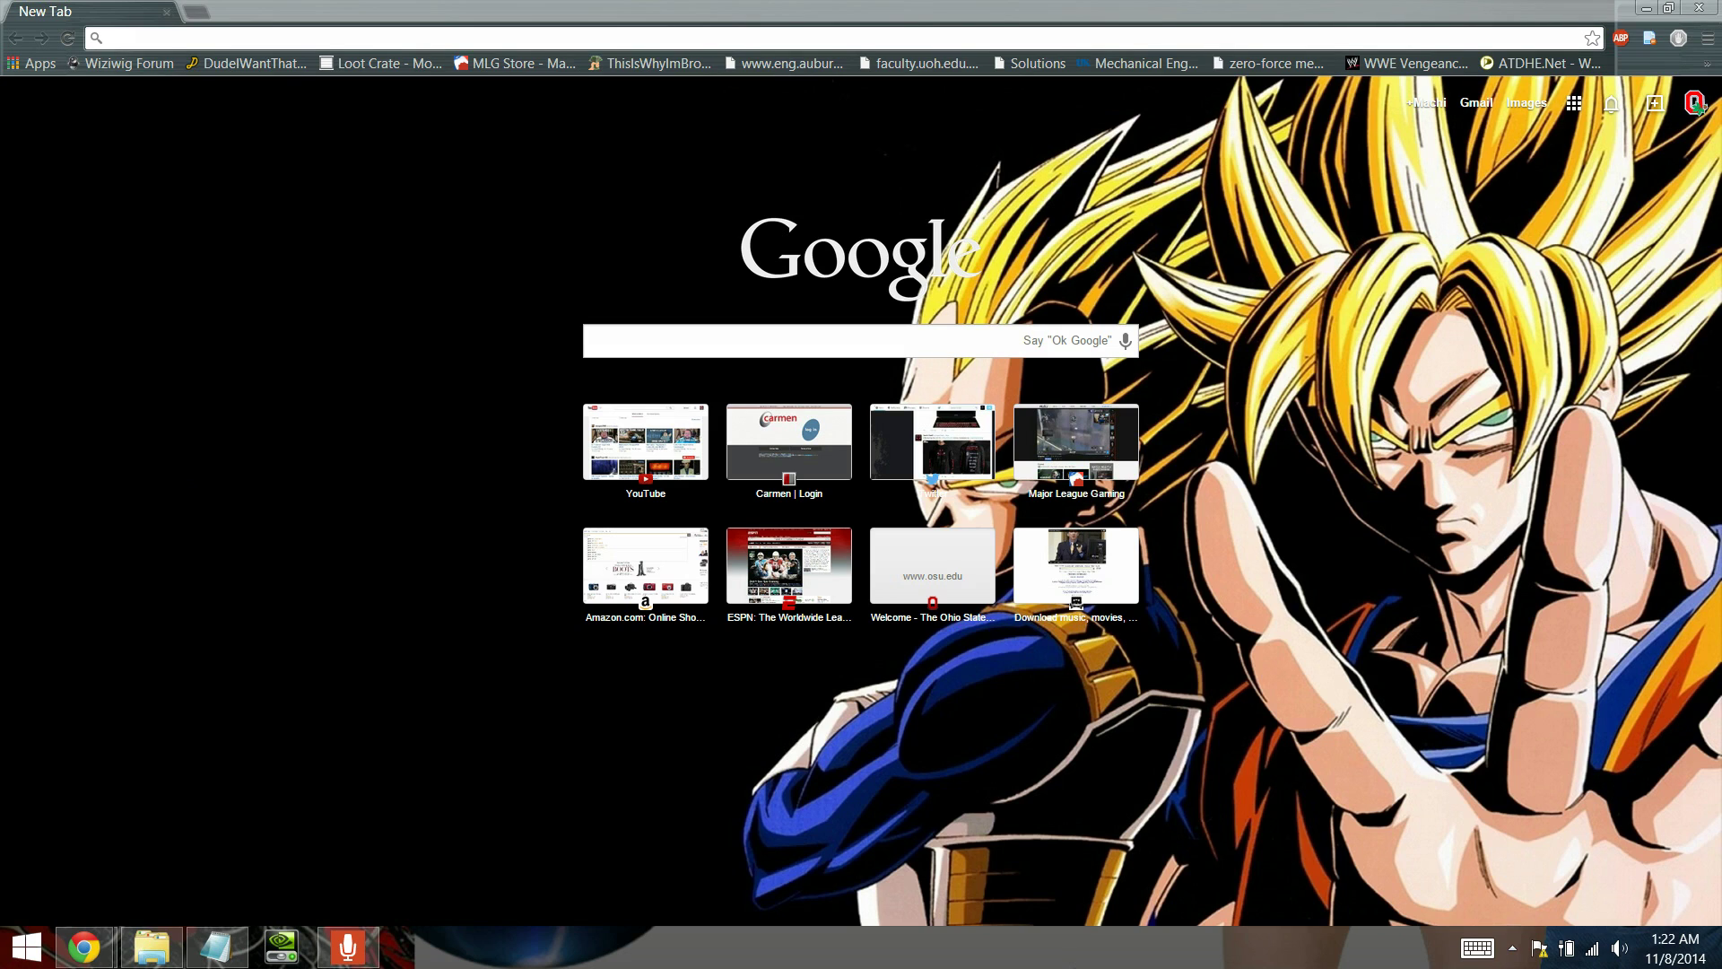
Load the router admin Status page at 192.168.1.254 in Chrome.
click(162, 38)
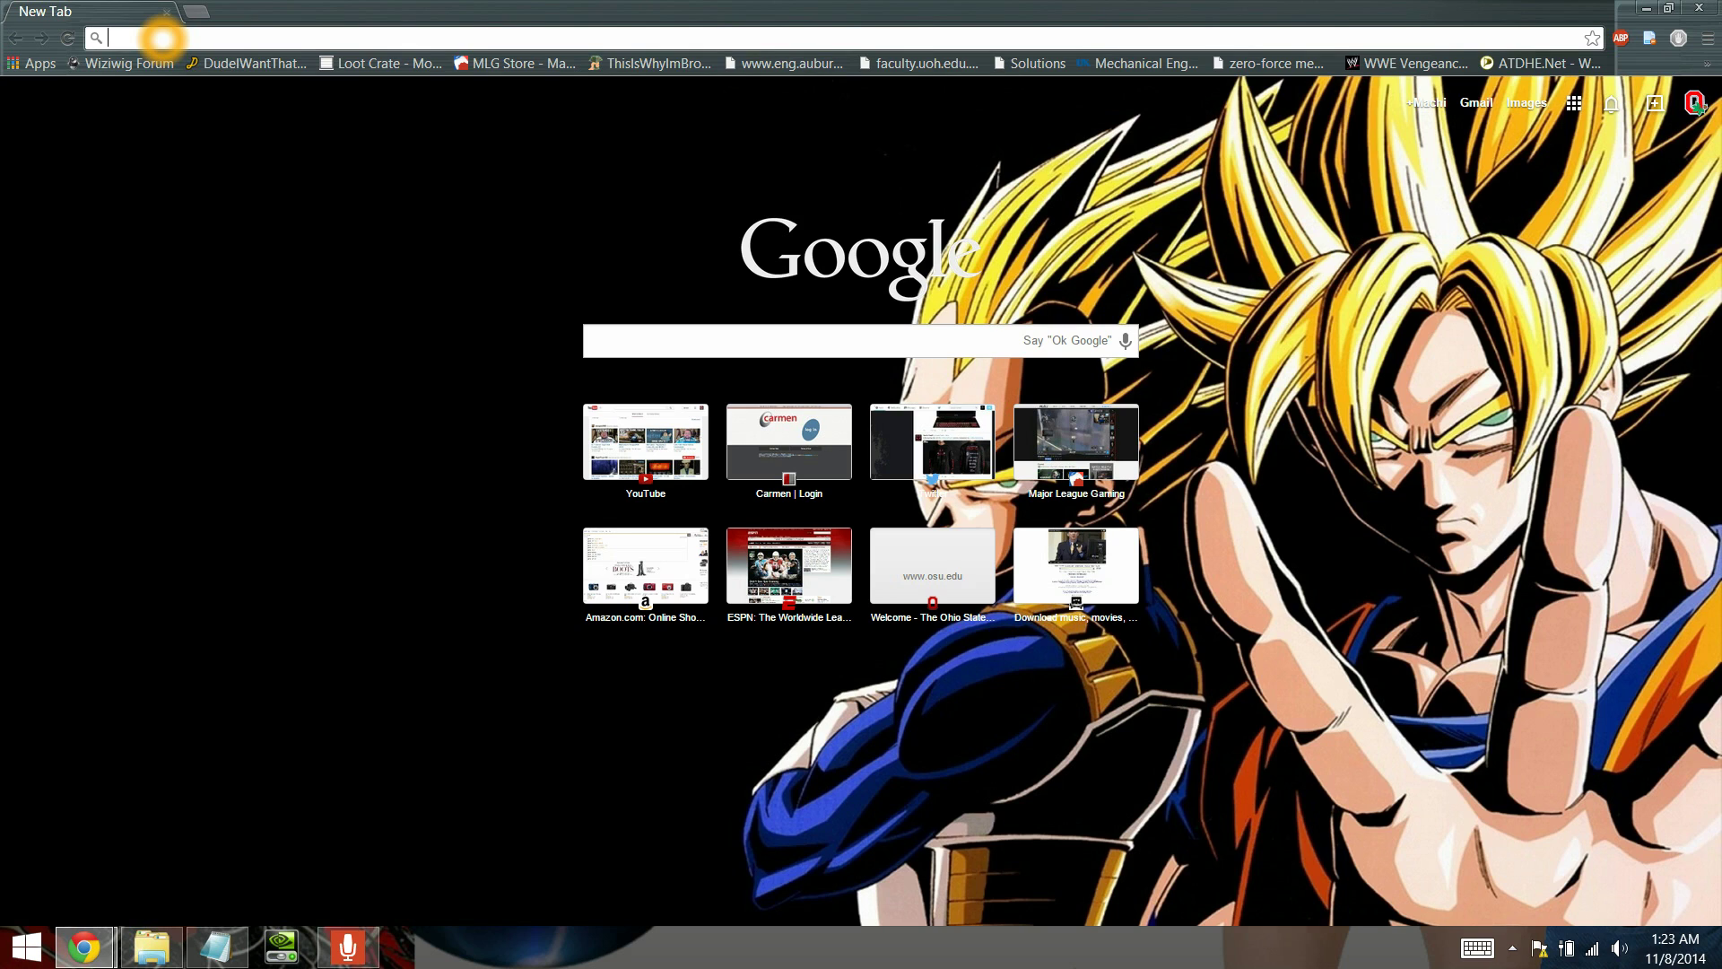
text(192.168.1.254)
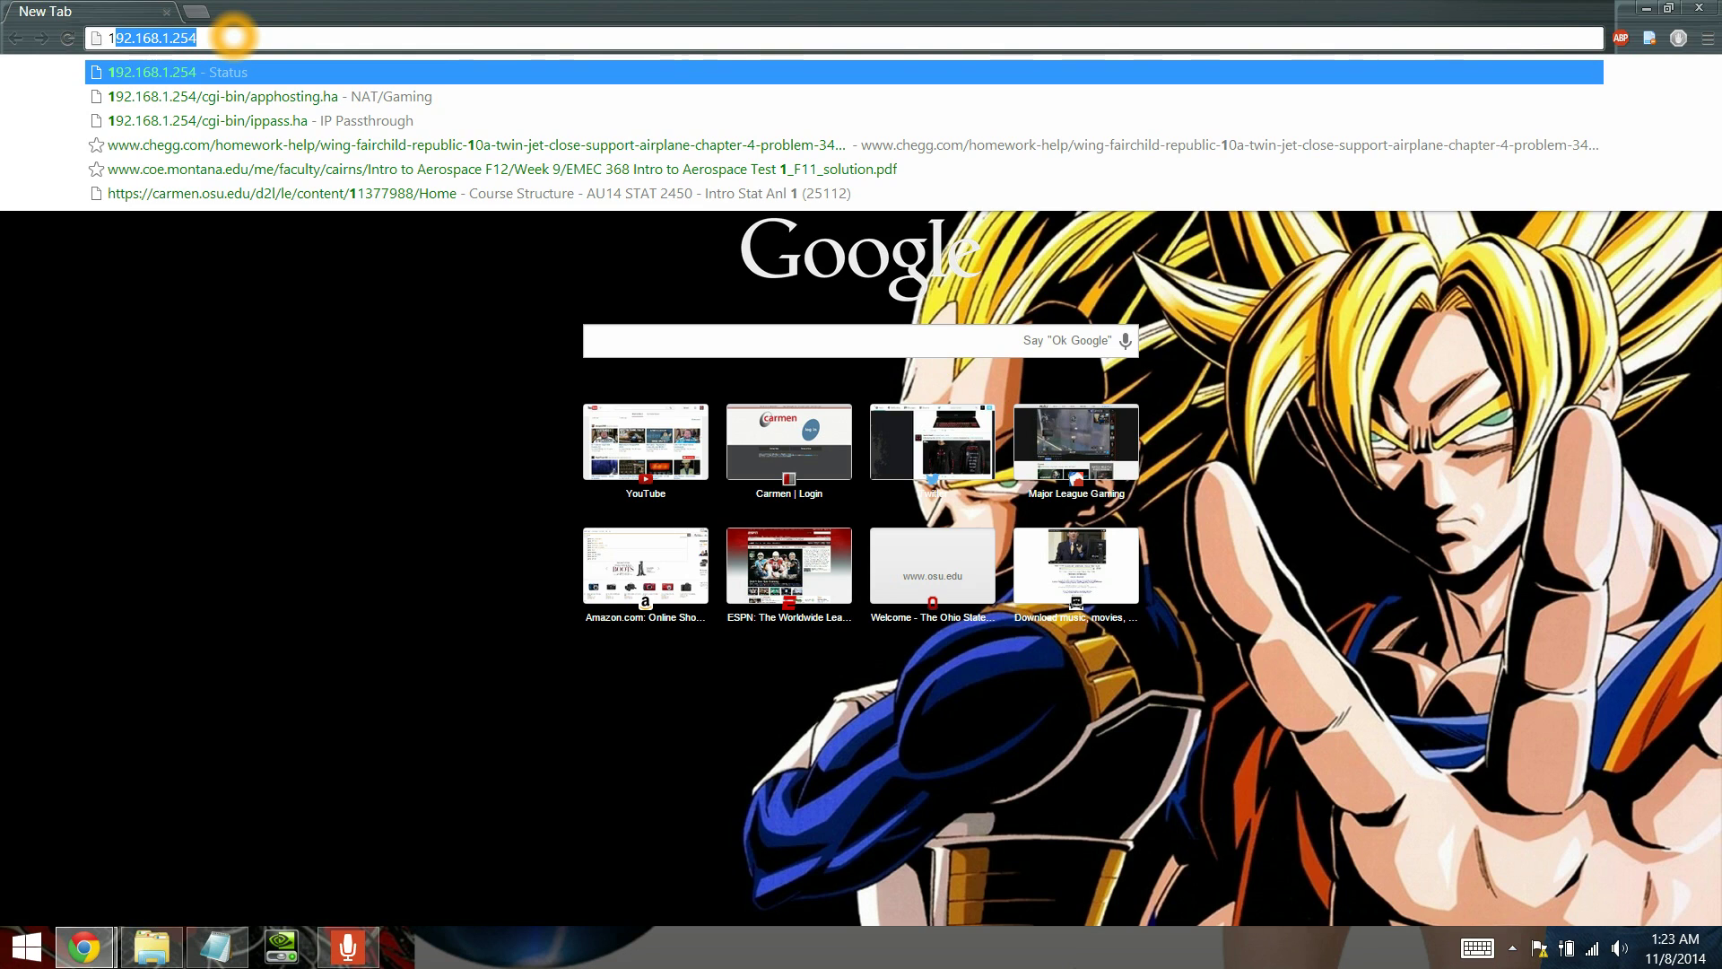
key(Return)
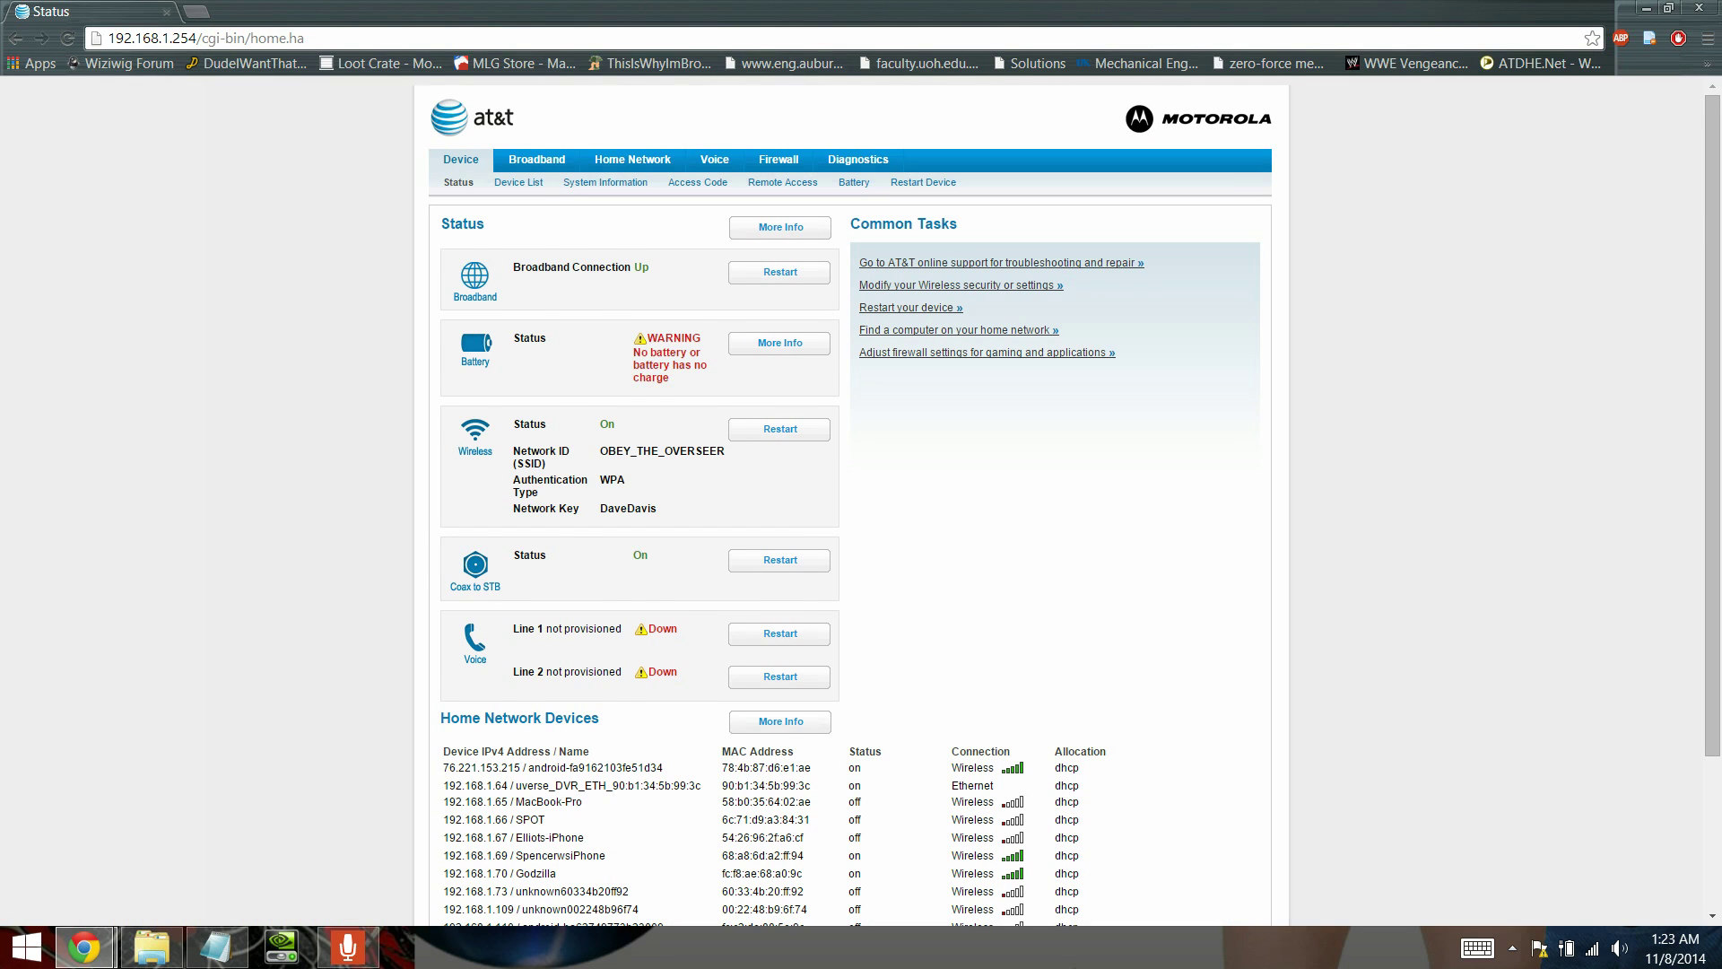
Set Firewall IP Passthrough to Passthrough allocation with DHCPS-dynamic mode and save it.
scroll(861, 502, down, 2)
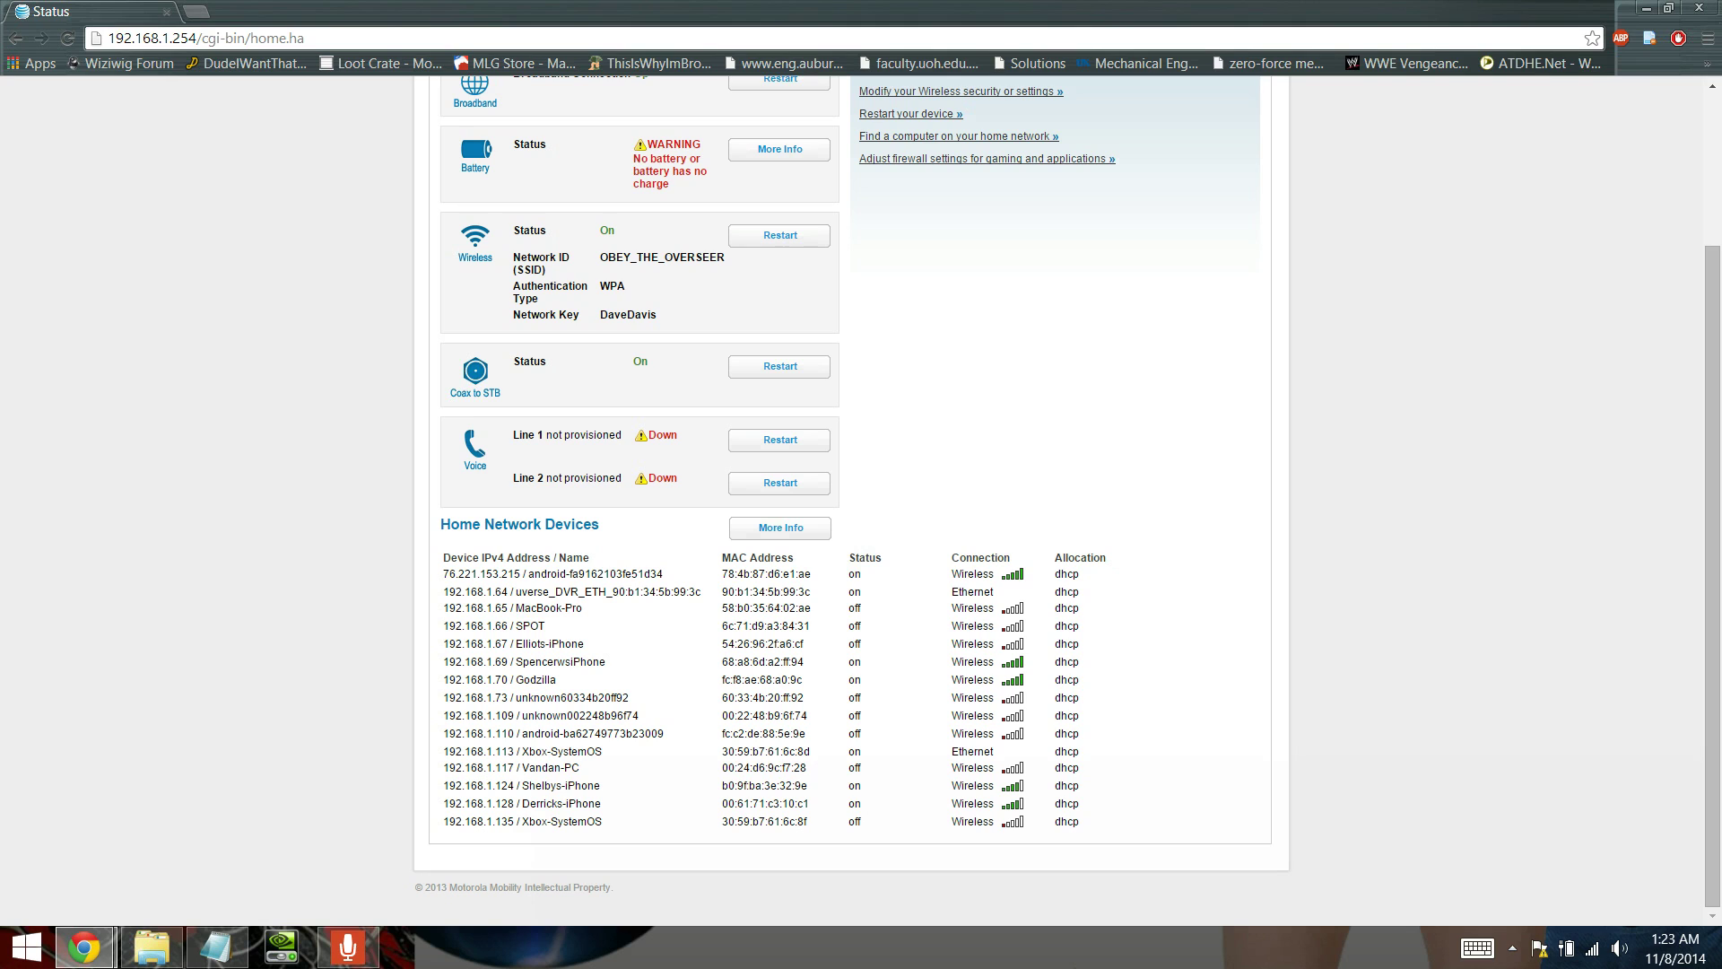
click(711, 739)
scroll(972, 714, up, 2)
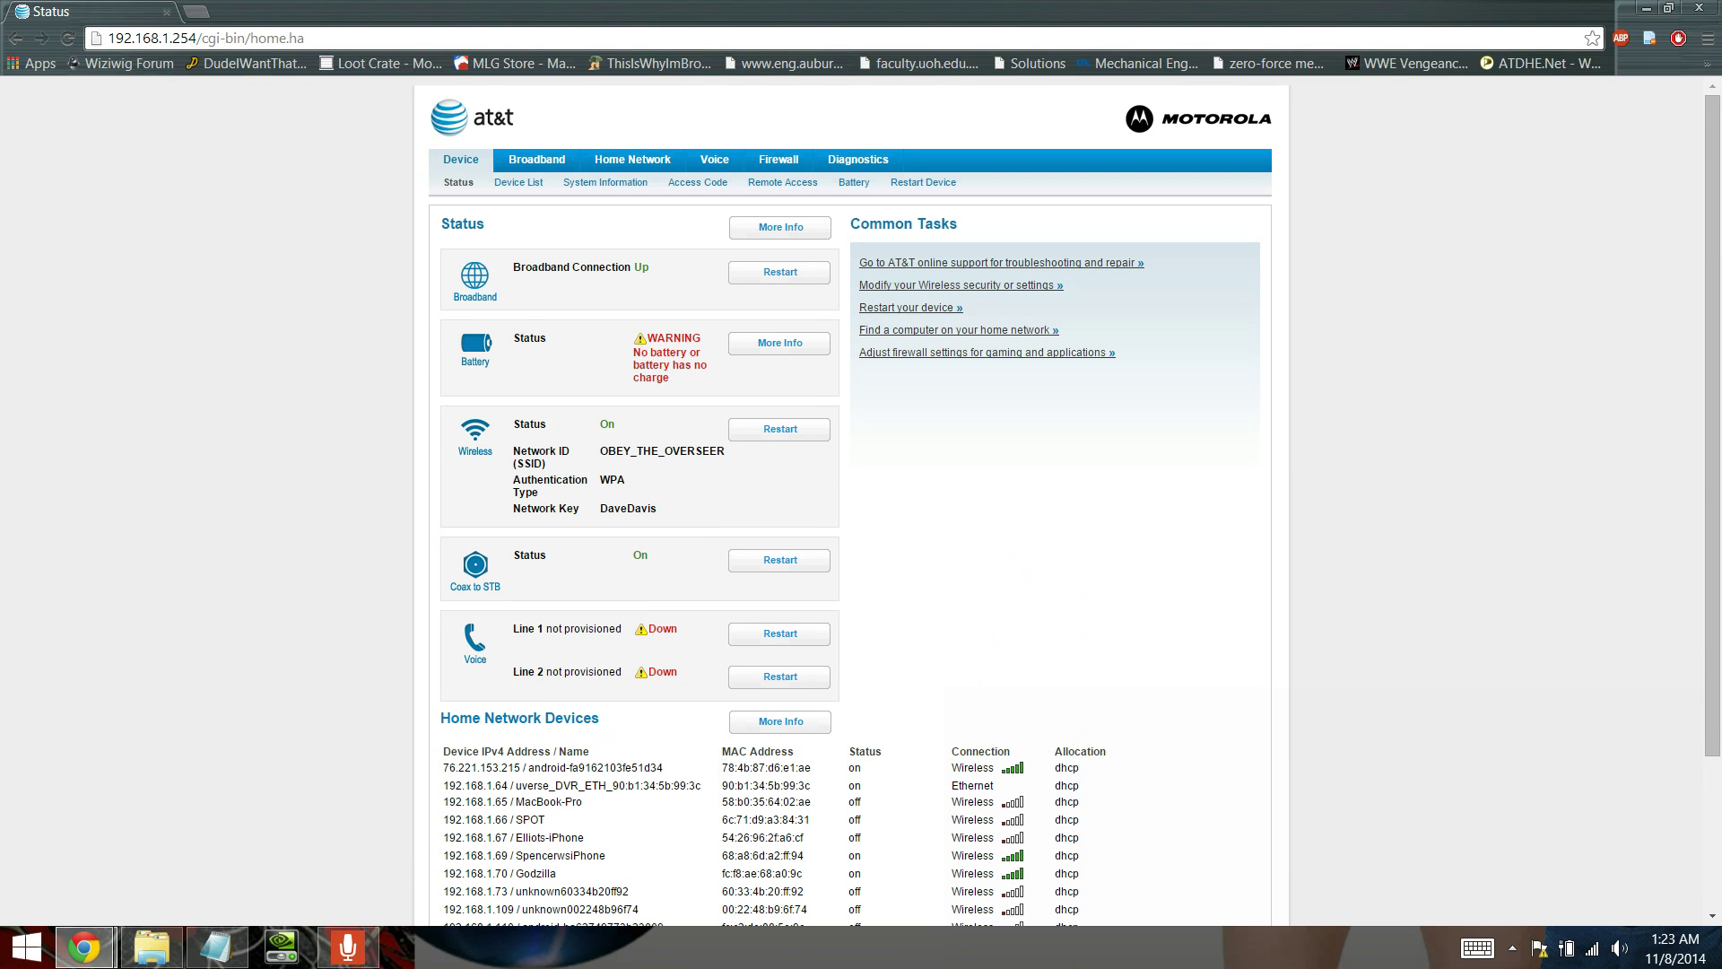
click(788, 151)
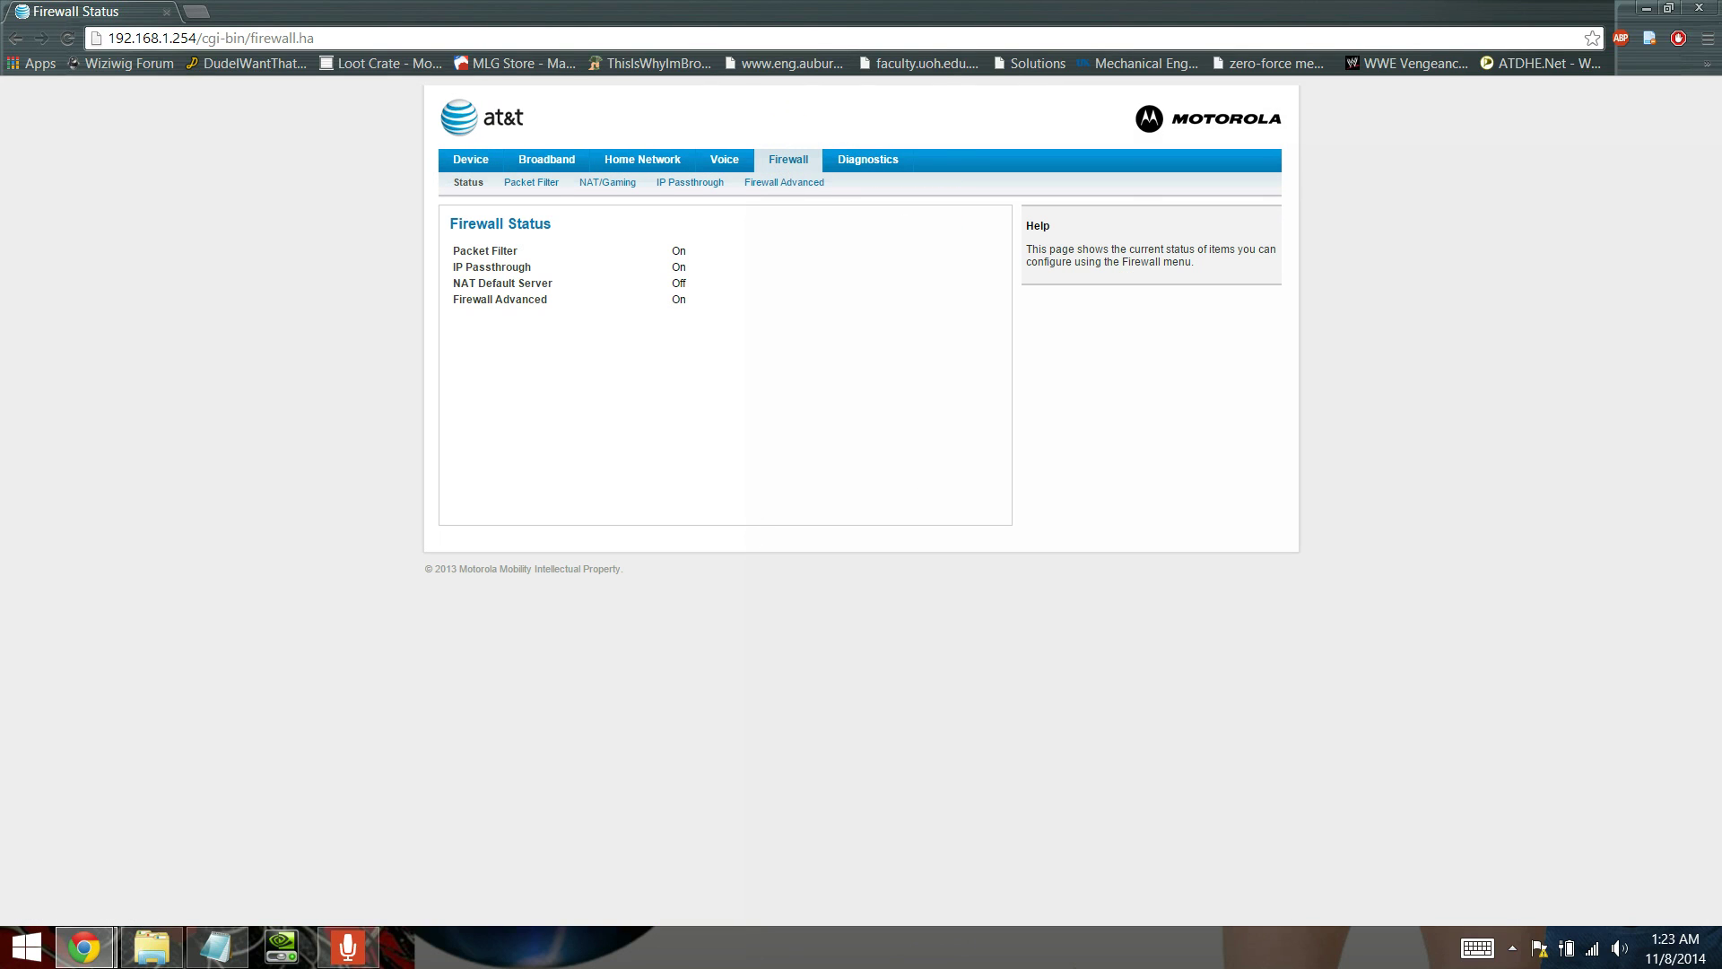
click(699, 185)
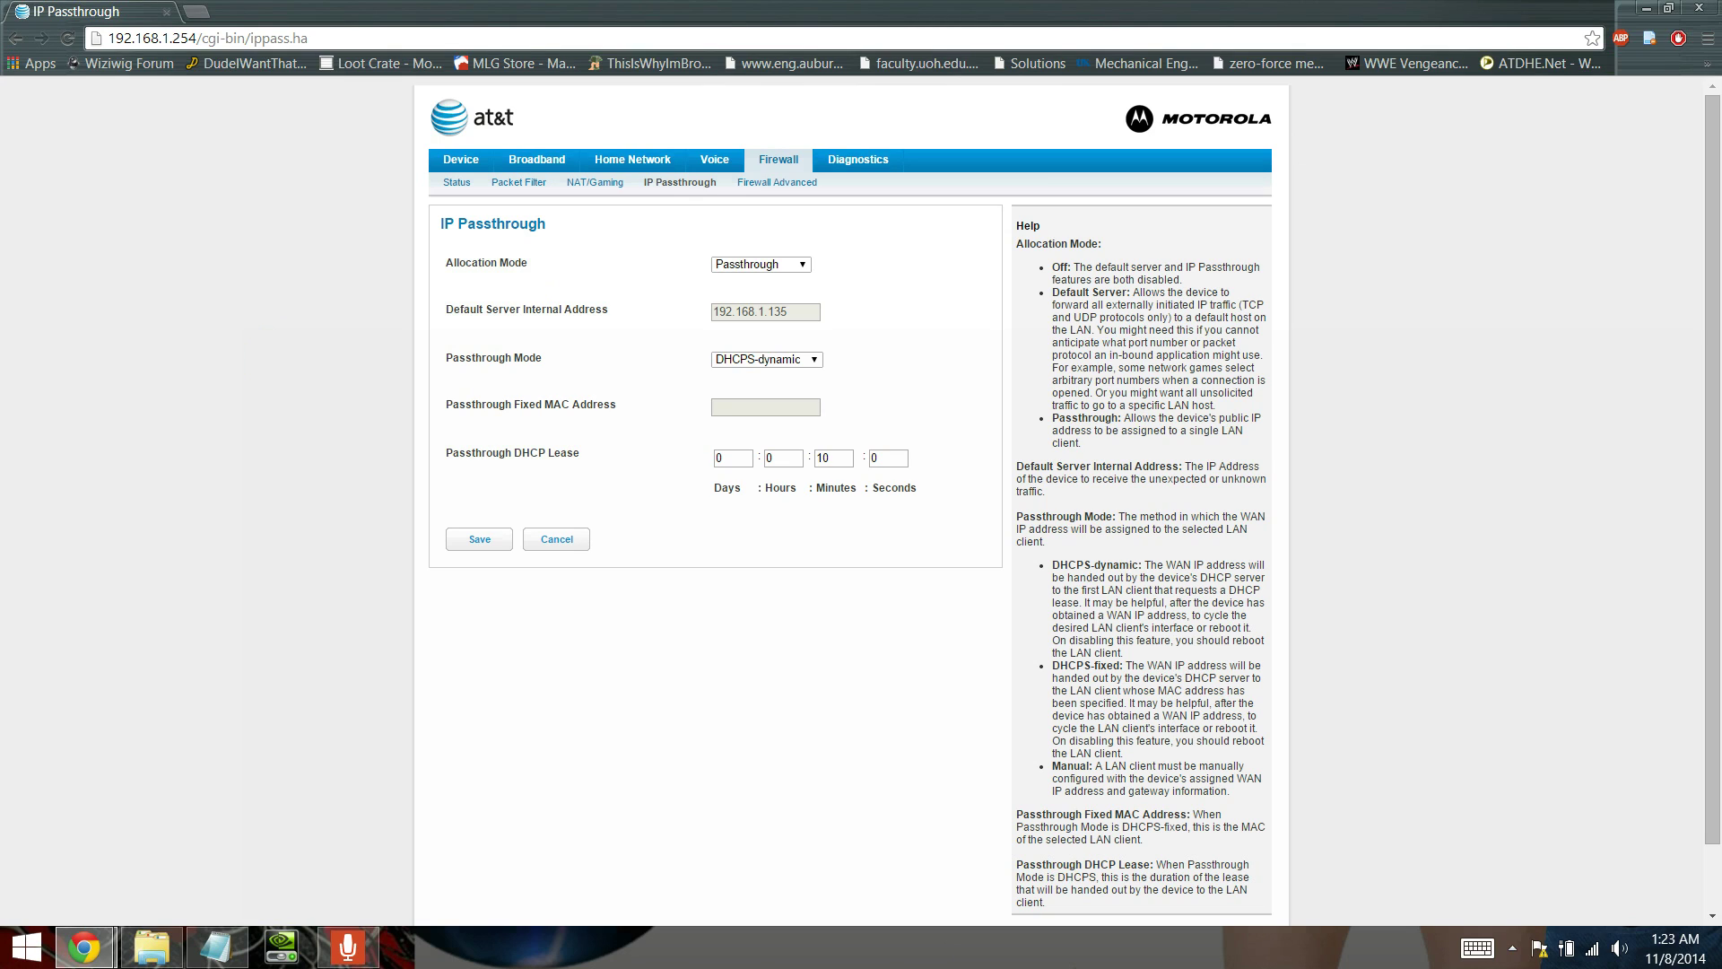
click(761, 261)
click(781, 358)
click(475, 545)
Go to the NAT/Gaming page showing Xbox Live 360 forwarded to Xbox-SystemOS.
click(691, 218)
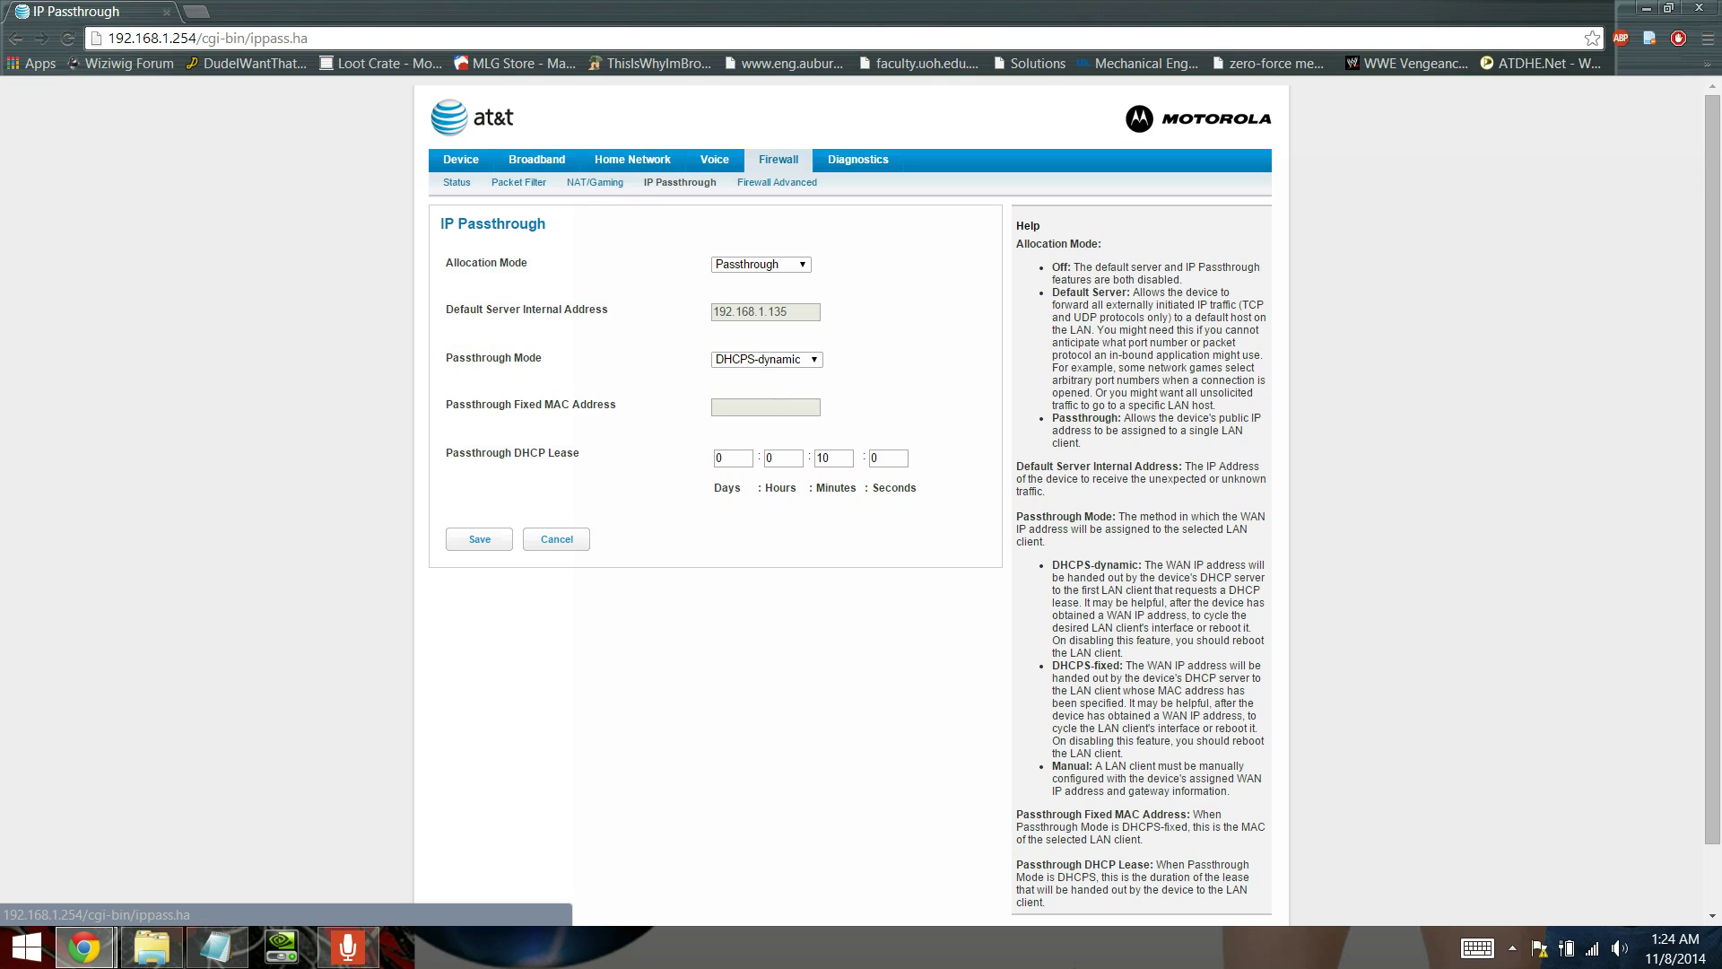
click(596, 183)
click(605, 195)
click(602, 191)
click(603, 188)
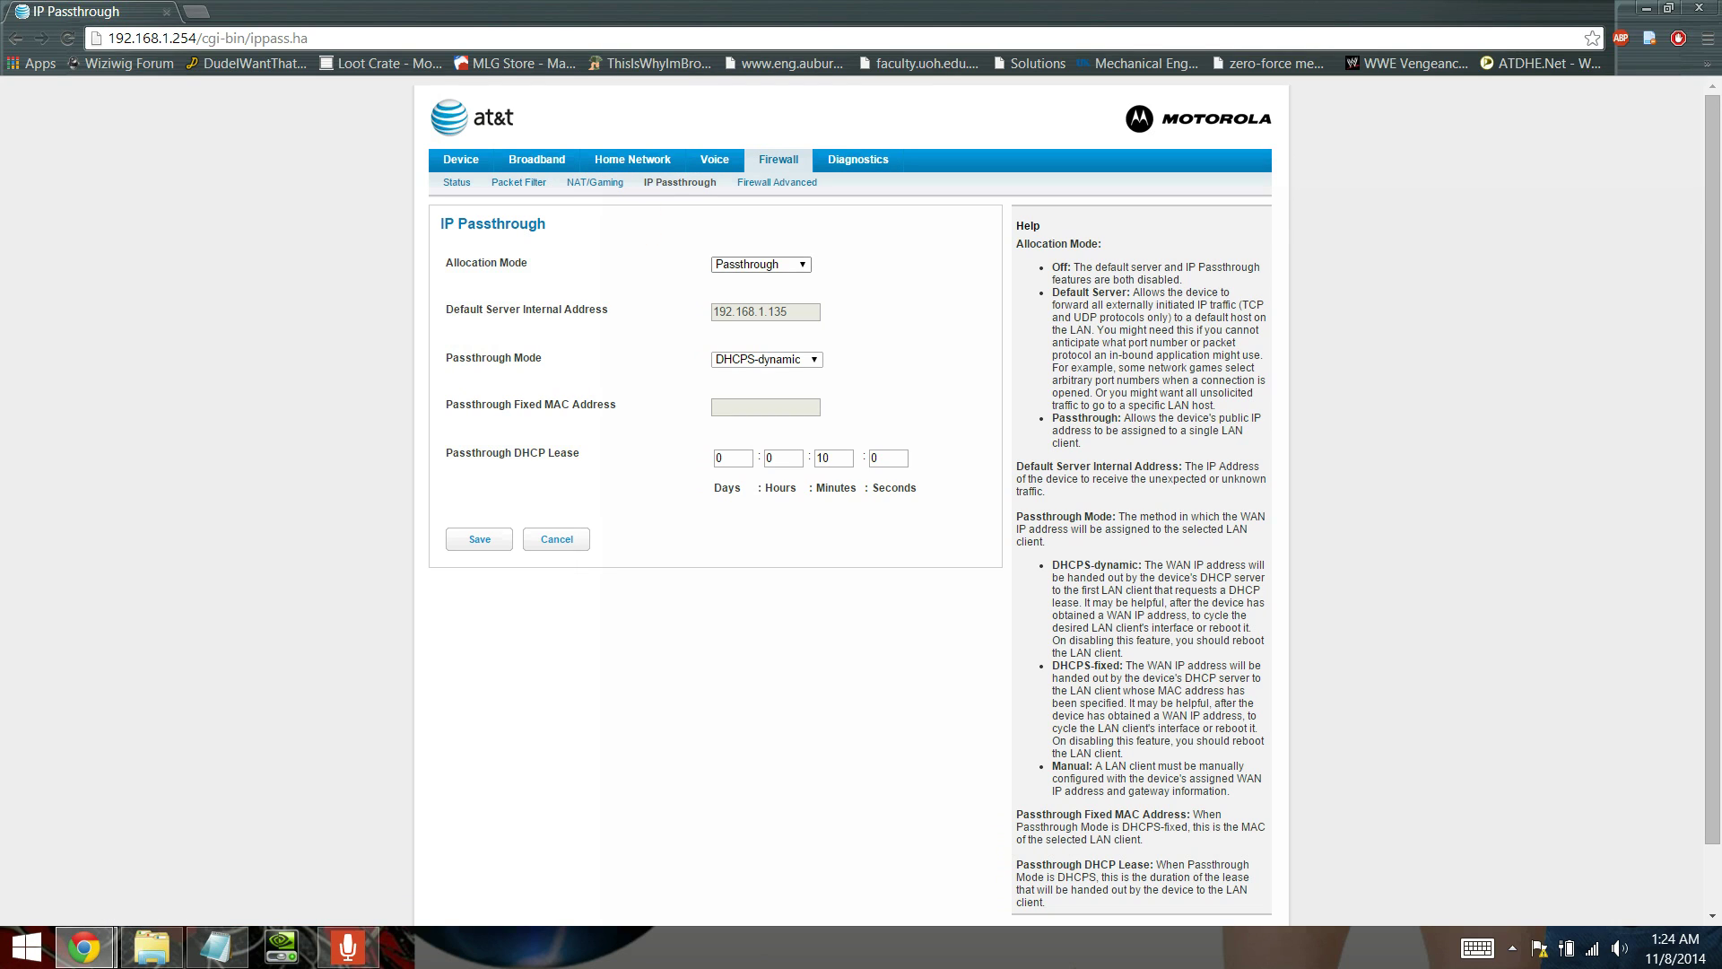
click(722, 263)
Review the Hosted Applications table and browse the Service and Needed by Device lists unchanged.
click(588, 185)
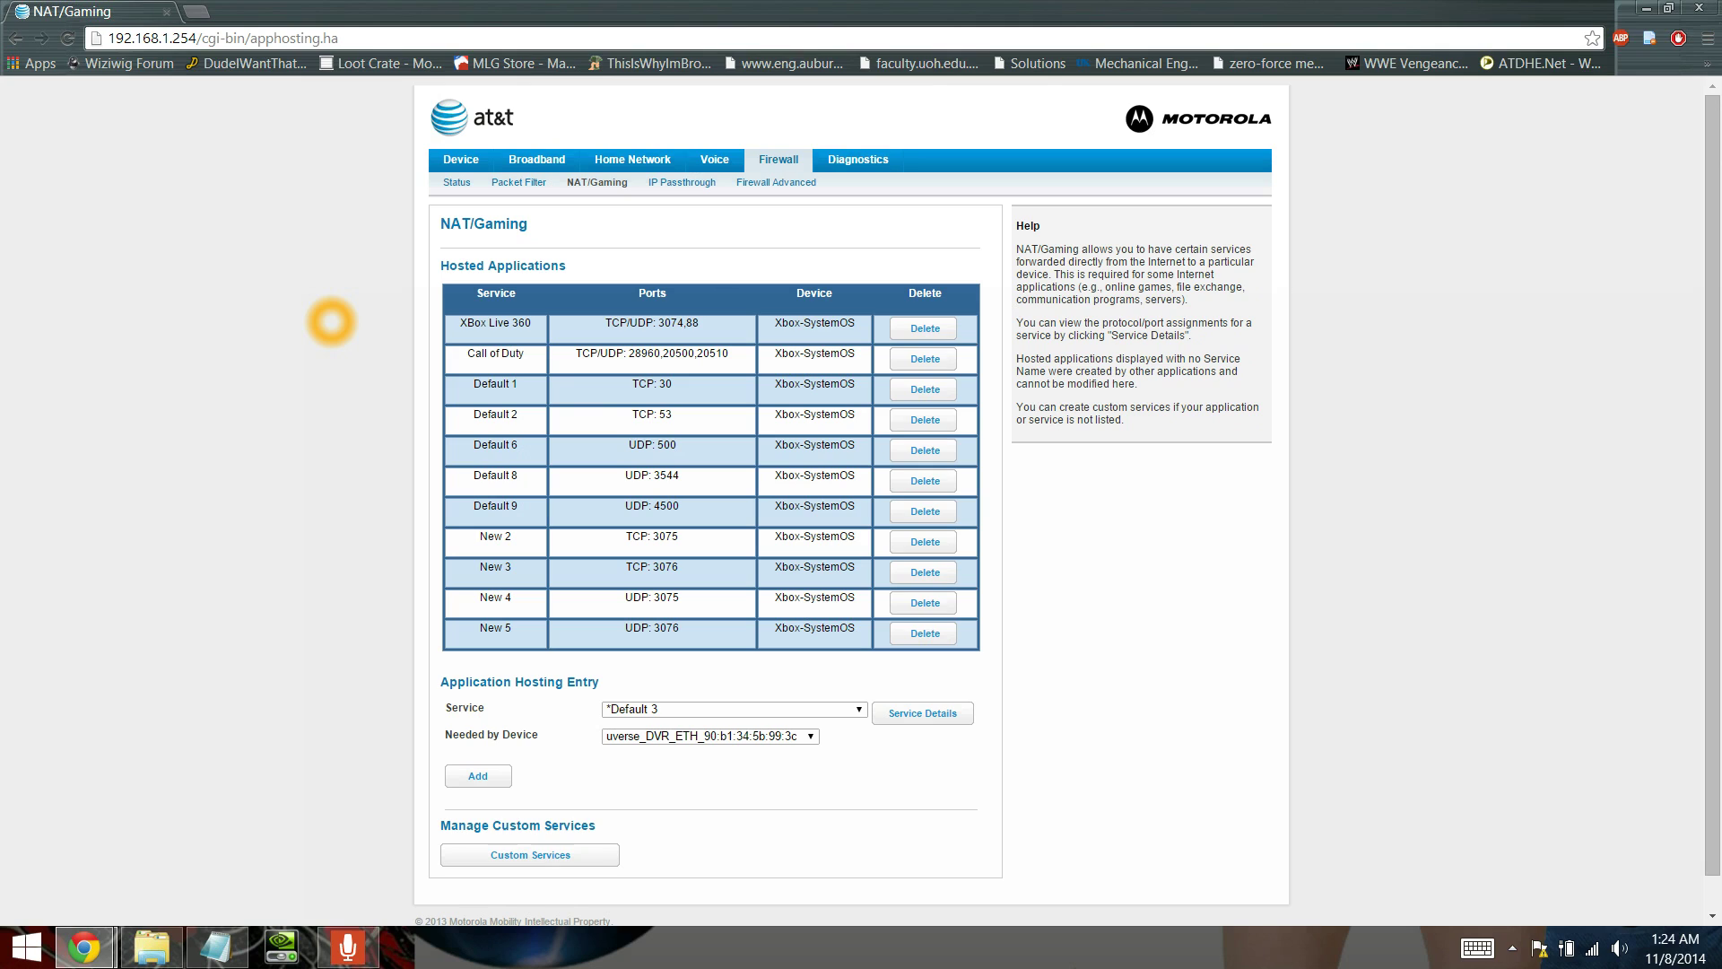
click(500, 325)
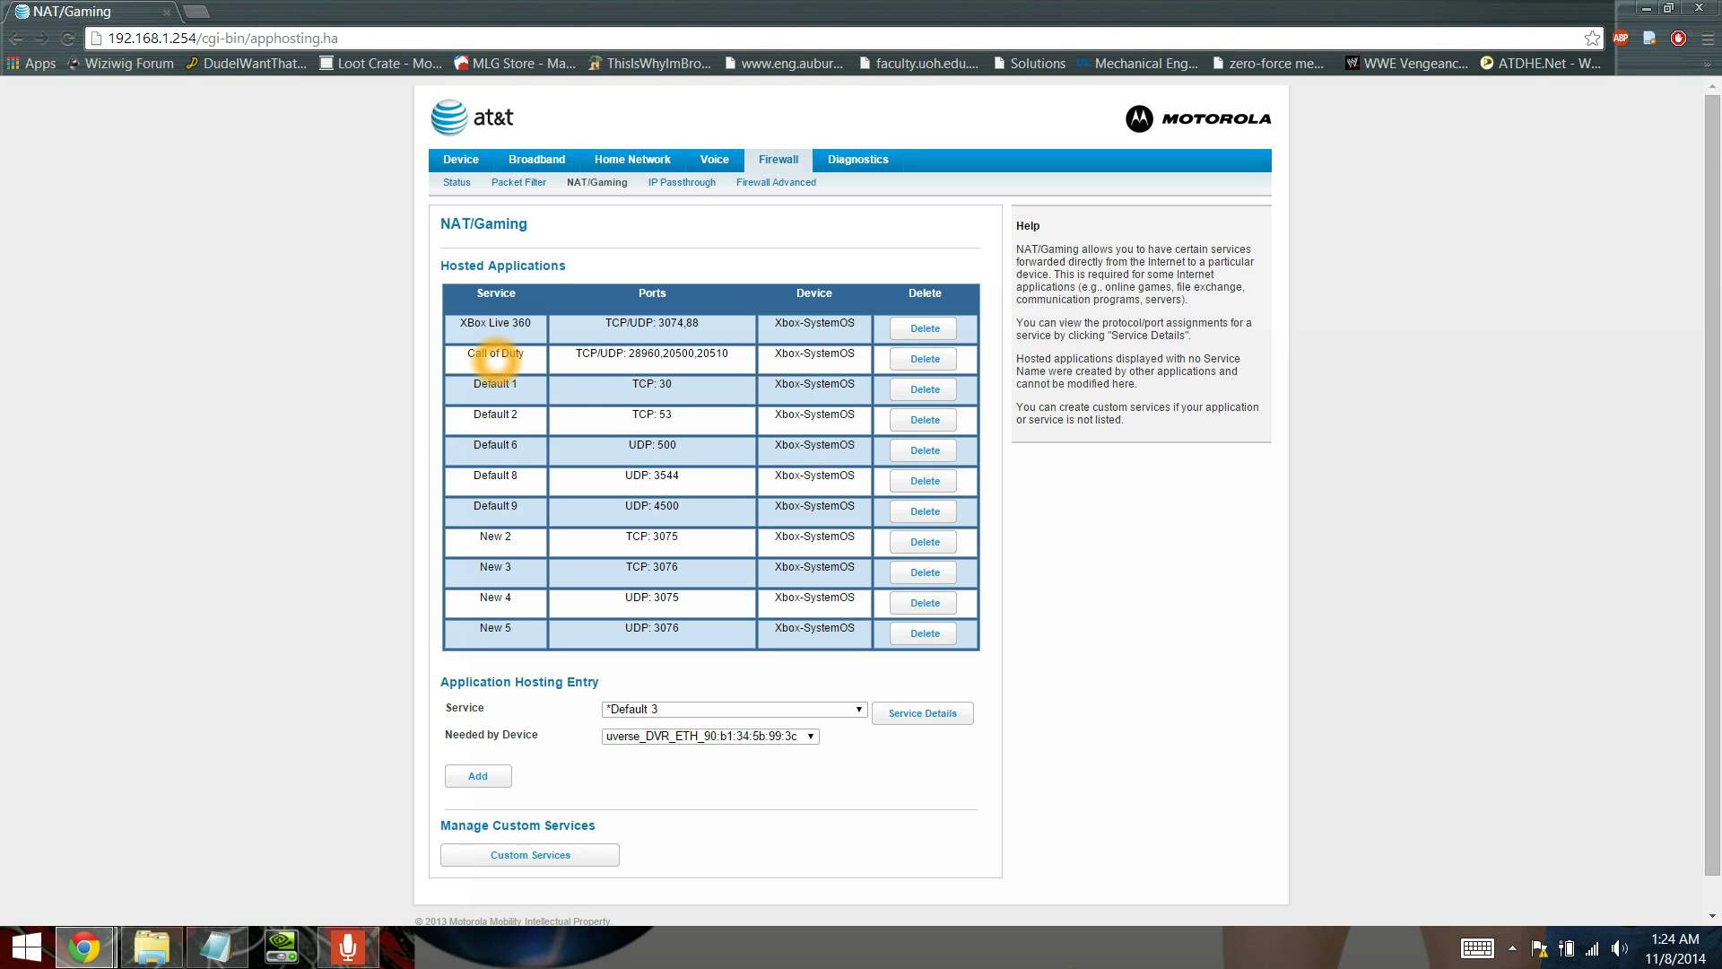
click(708, 710)
key(Down)
key(Down)
key(Down)
key(Down)
key(Down)
key(Down)
key(Down)
key(Down)
key(Down)
key(Down)
key(Down)
key(Down)
key(Down)
key(Down)
key(Down)
key(Down)
key(Down)
key(Down)
key(Down)
key(Down)
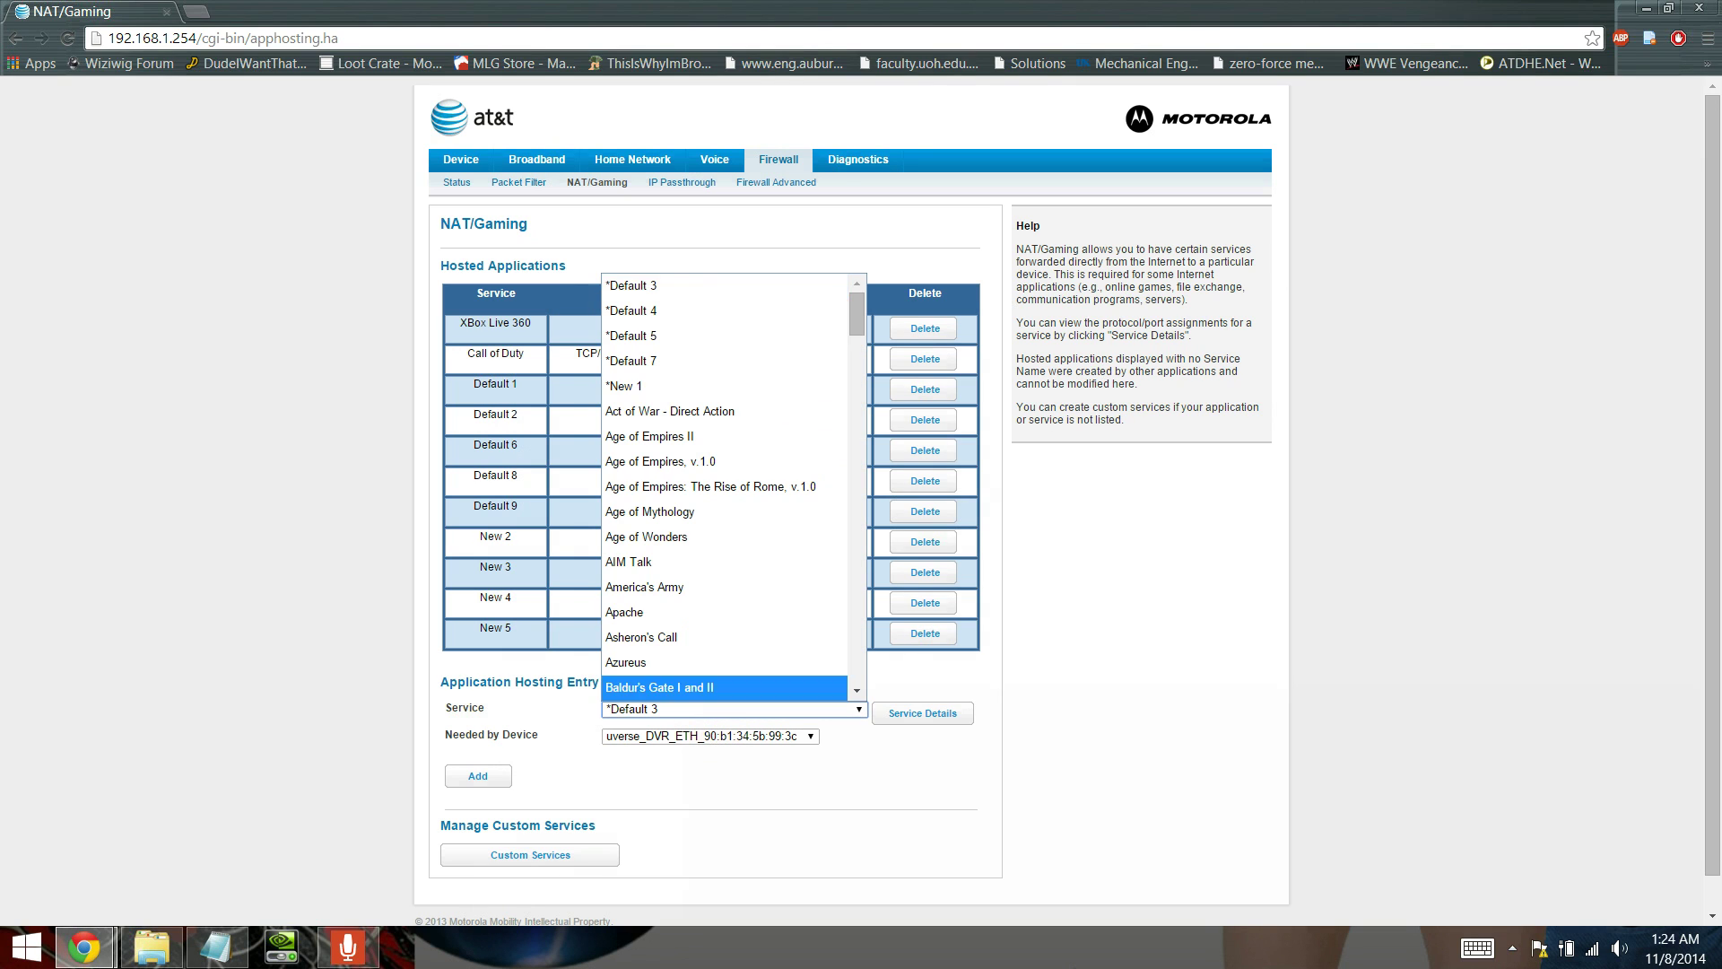
click(270, 685)
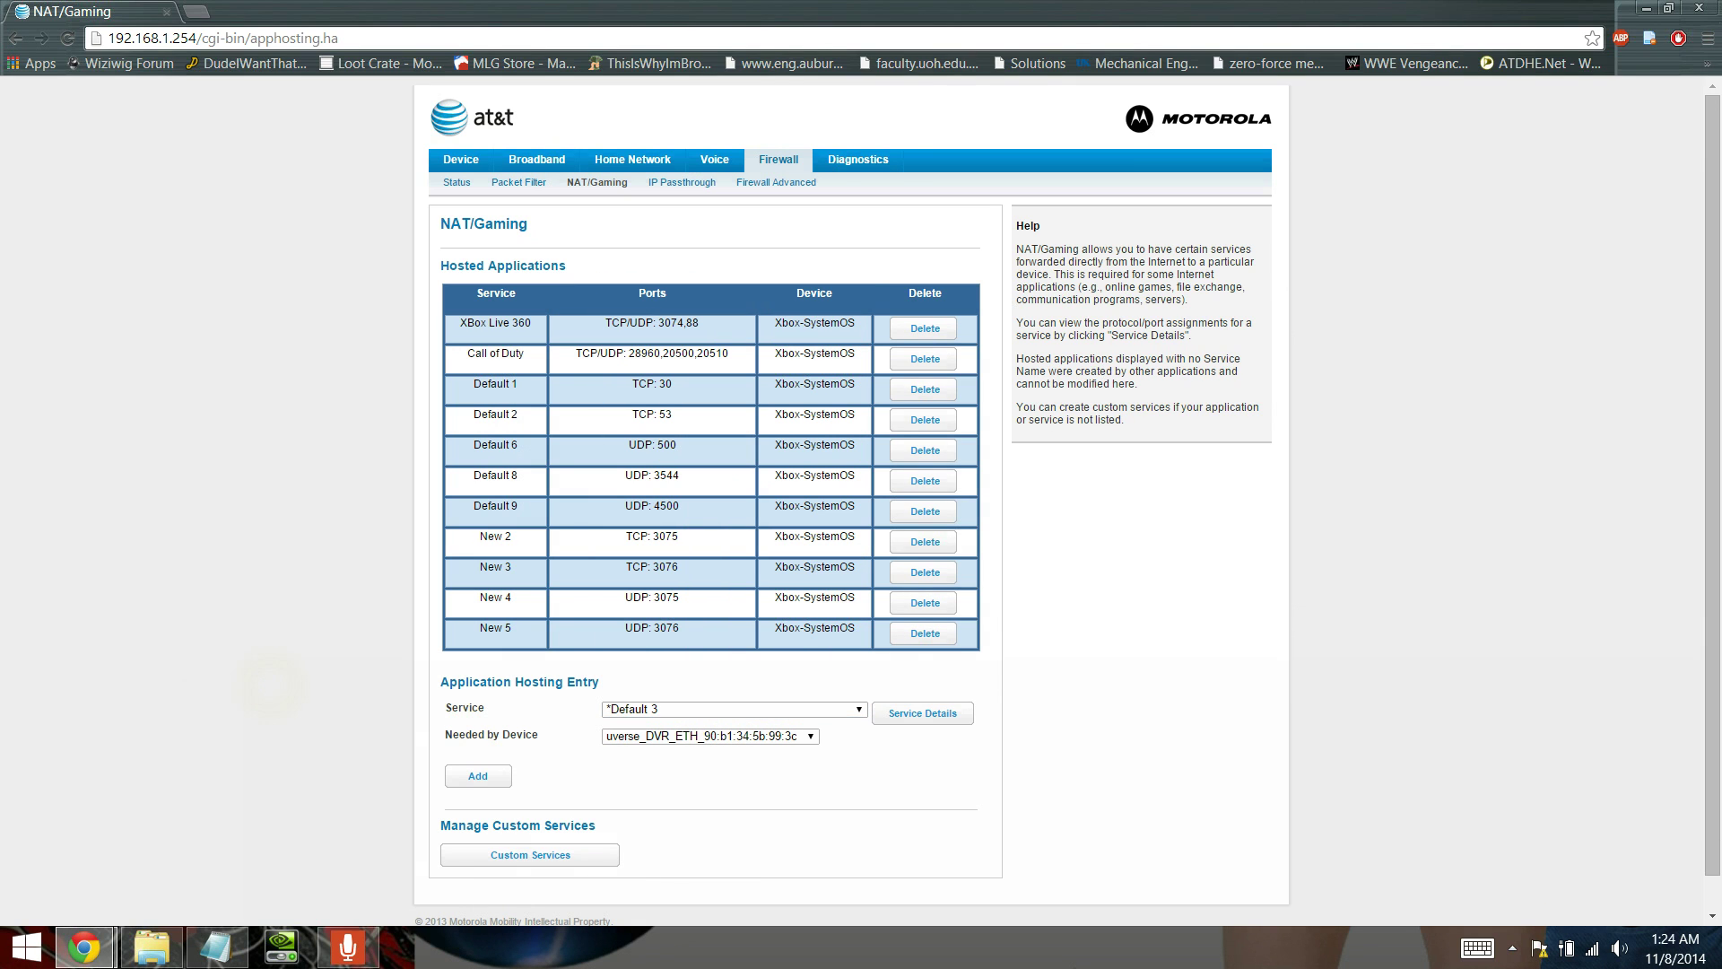
click(504, 377)
click(737, 354)
click(737, 737)
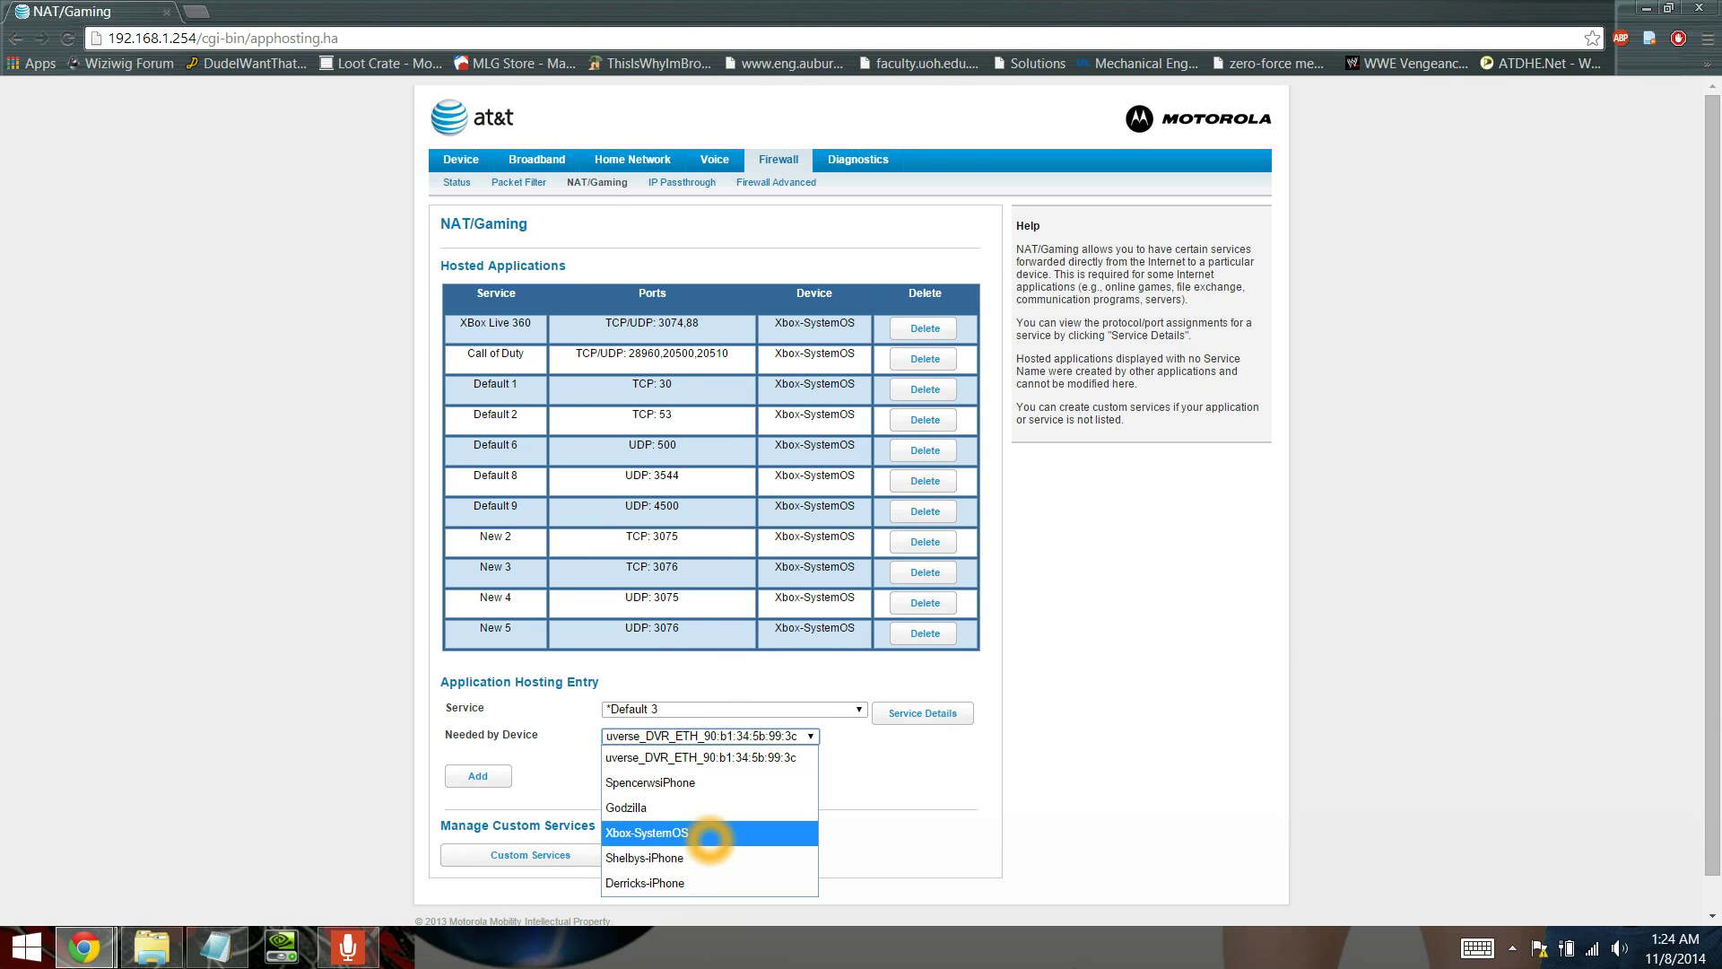
click(250, 681)
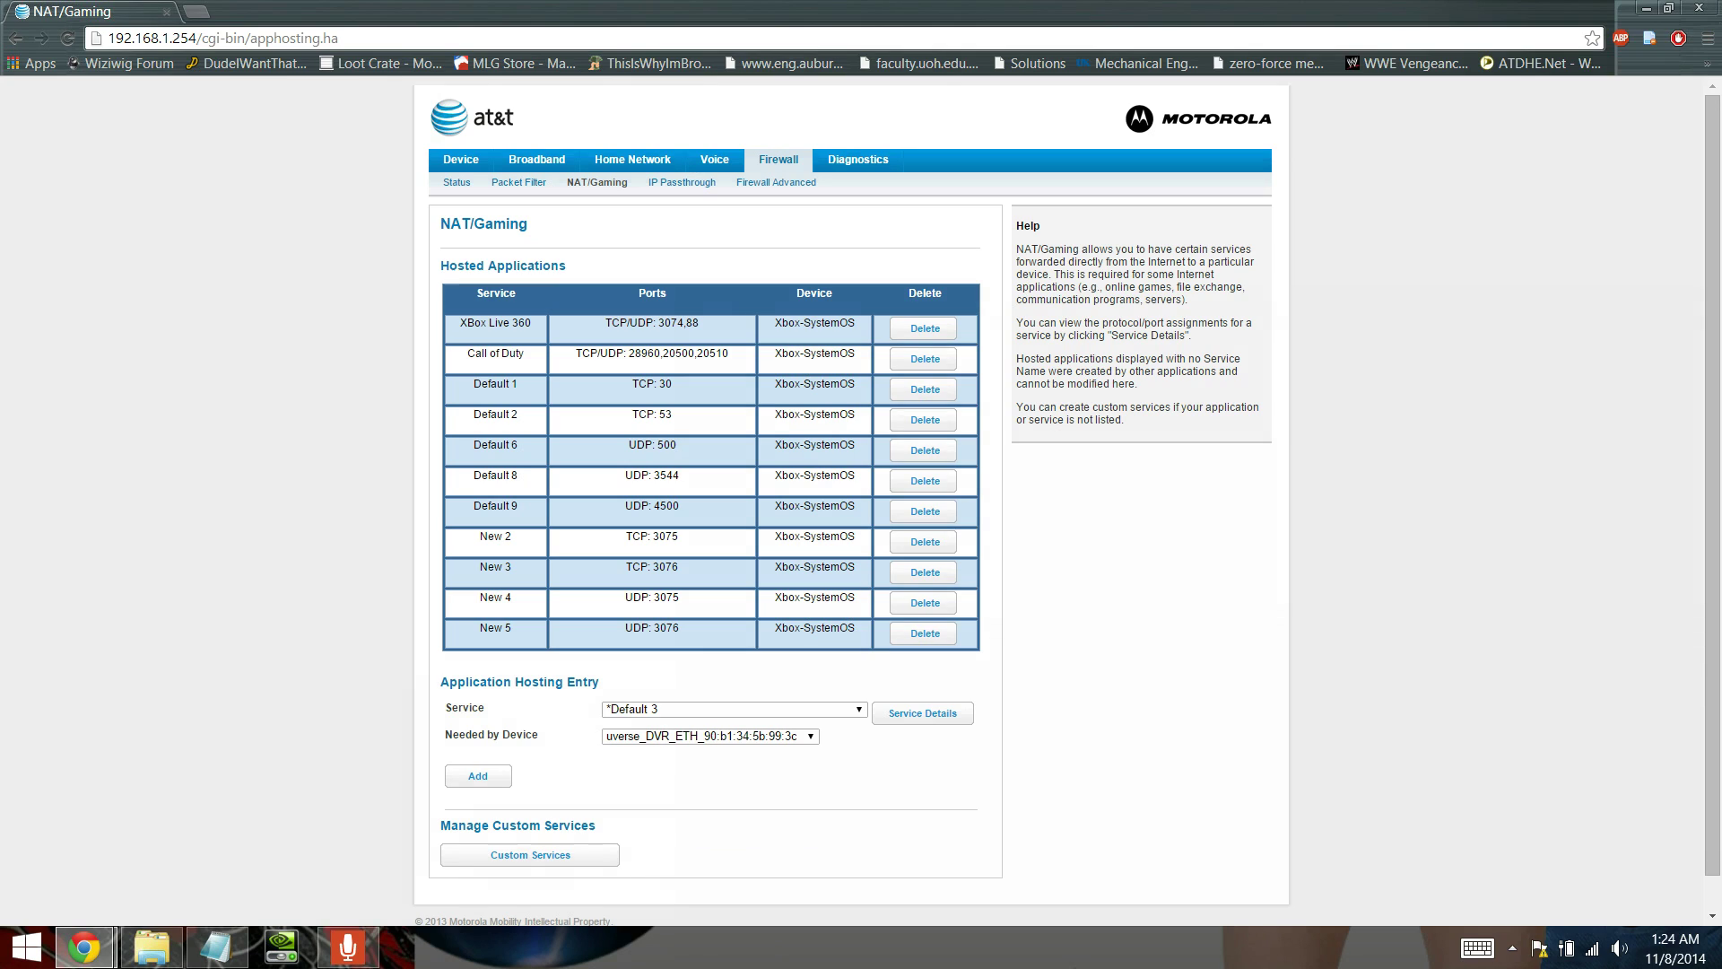
click(648, 343)
click(664, 543)
scroll(509, 821, down, 1)
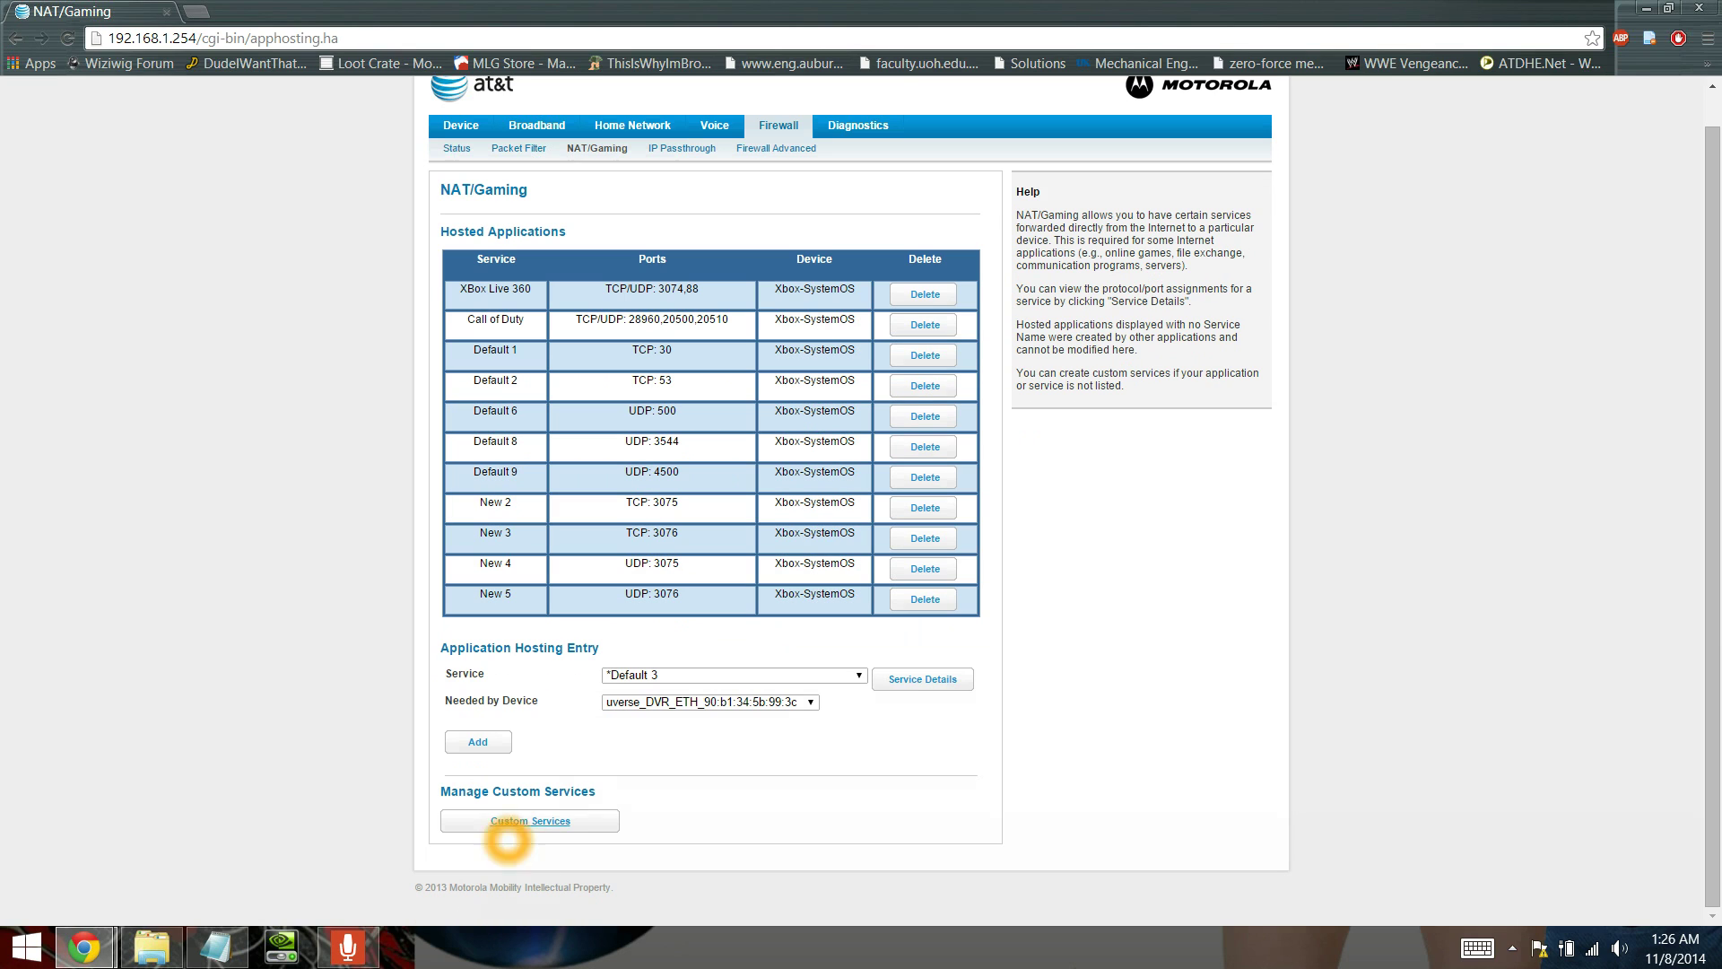
click(510, 821)
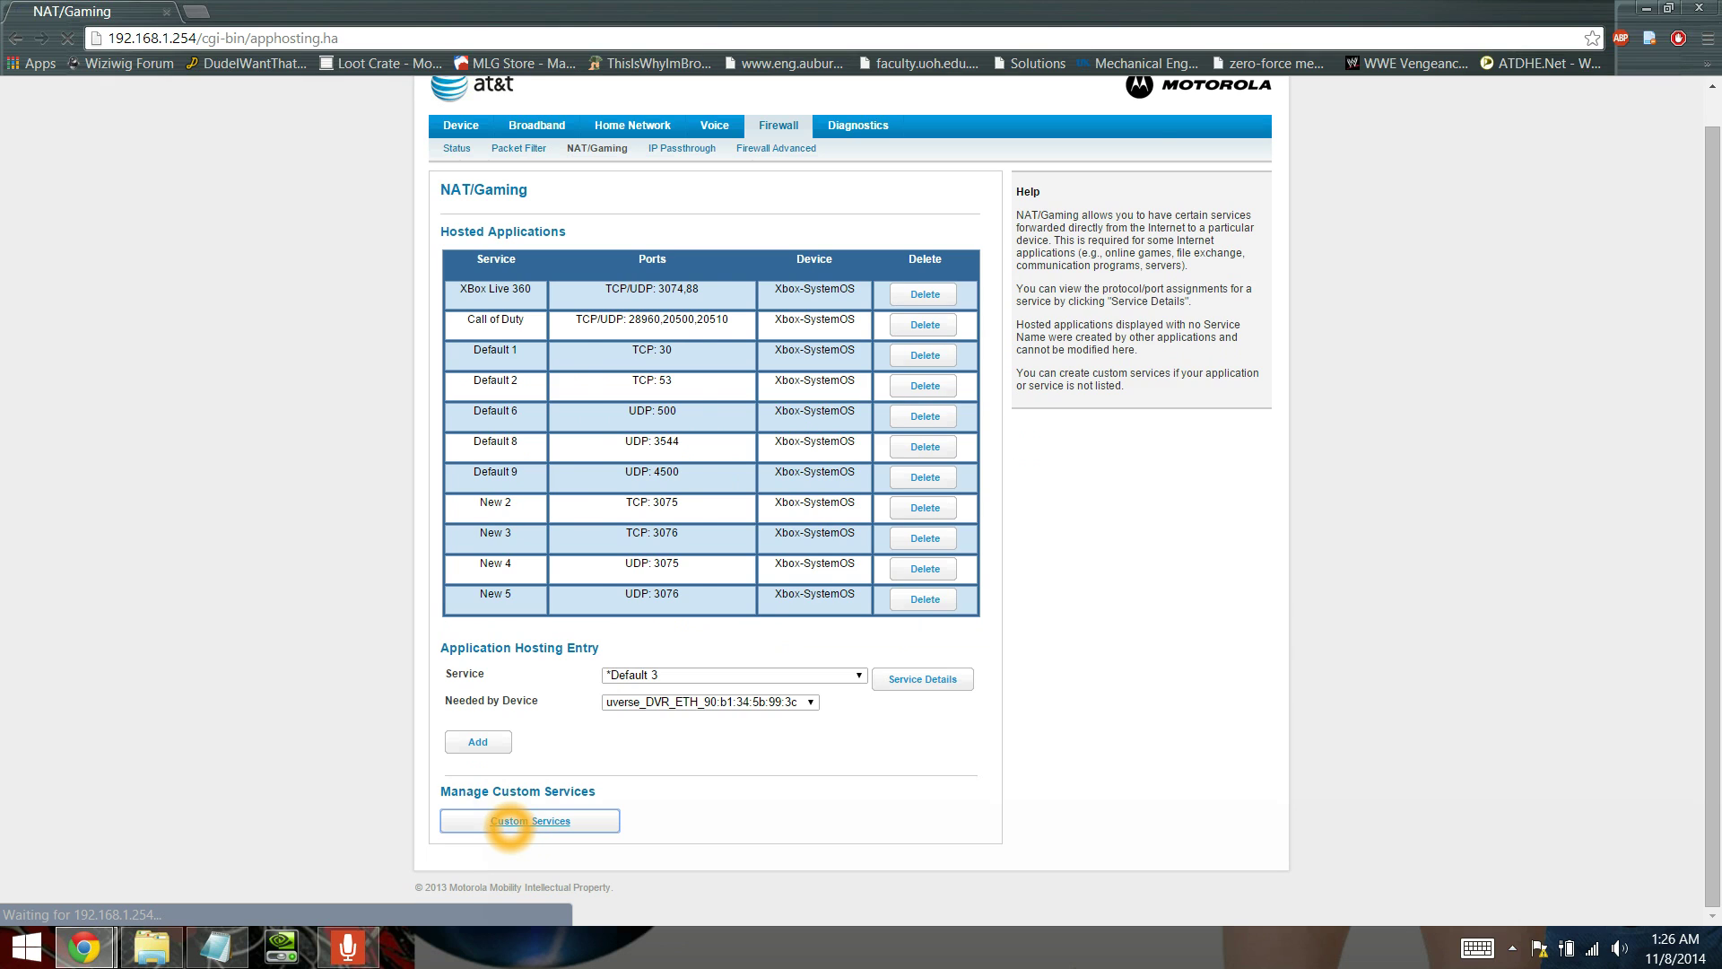
scroll(398, 764, down, 1)
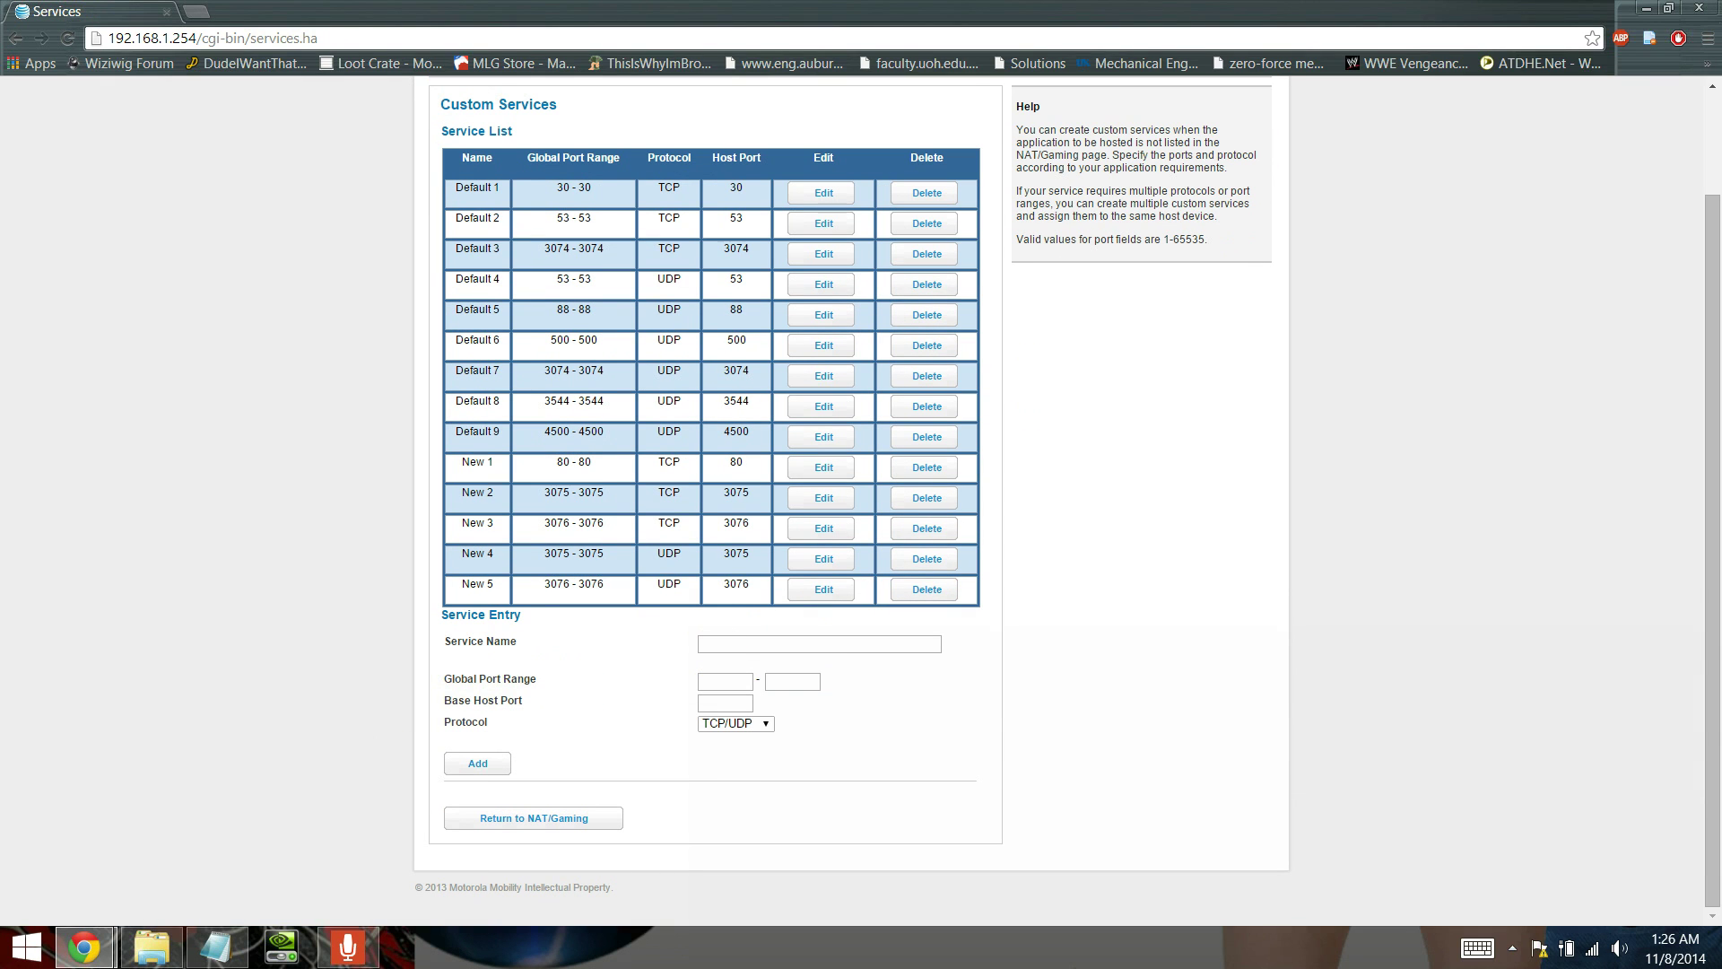
click(726, 680)
click(747, 586)
click(740, 593)
click(725, 678)
click(804, 678)
click(725, 704)
click(723, 684)
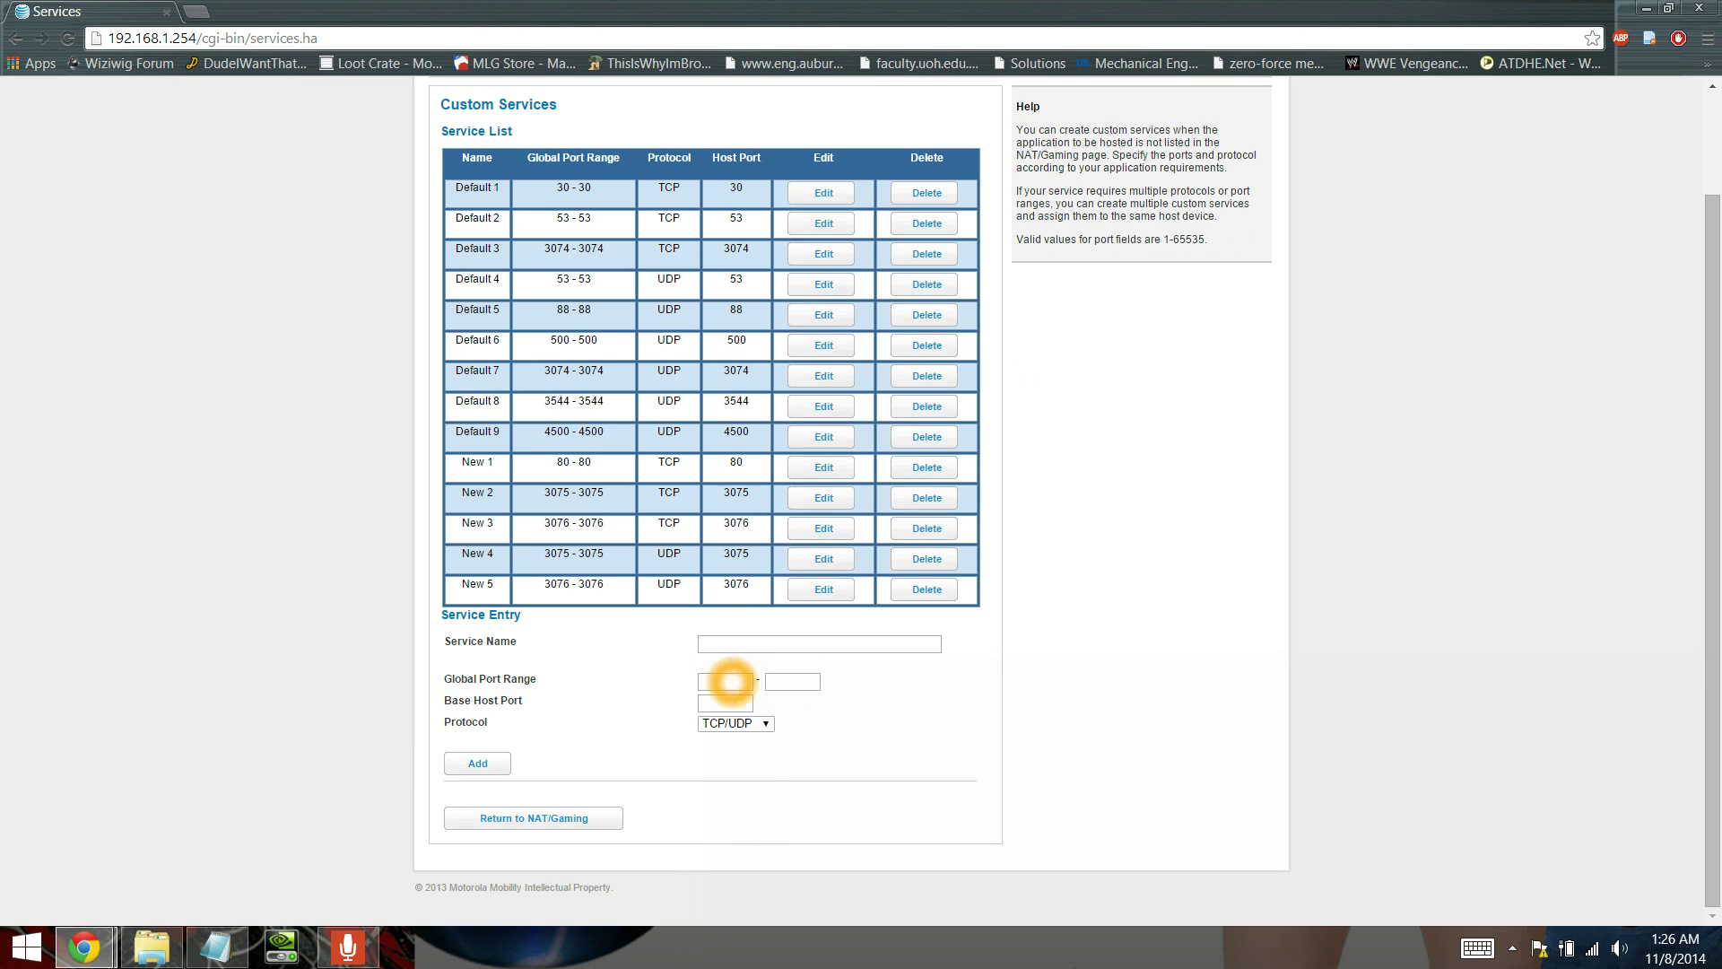
click(758, 722)
click(758, 722)
drag(611, 707, 610, 718)
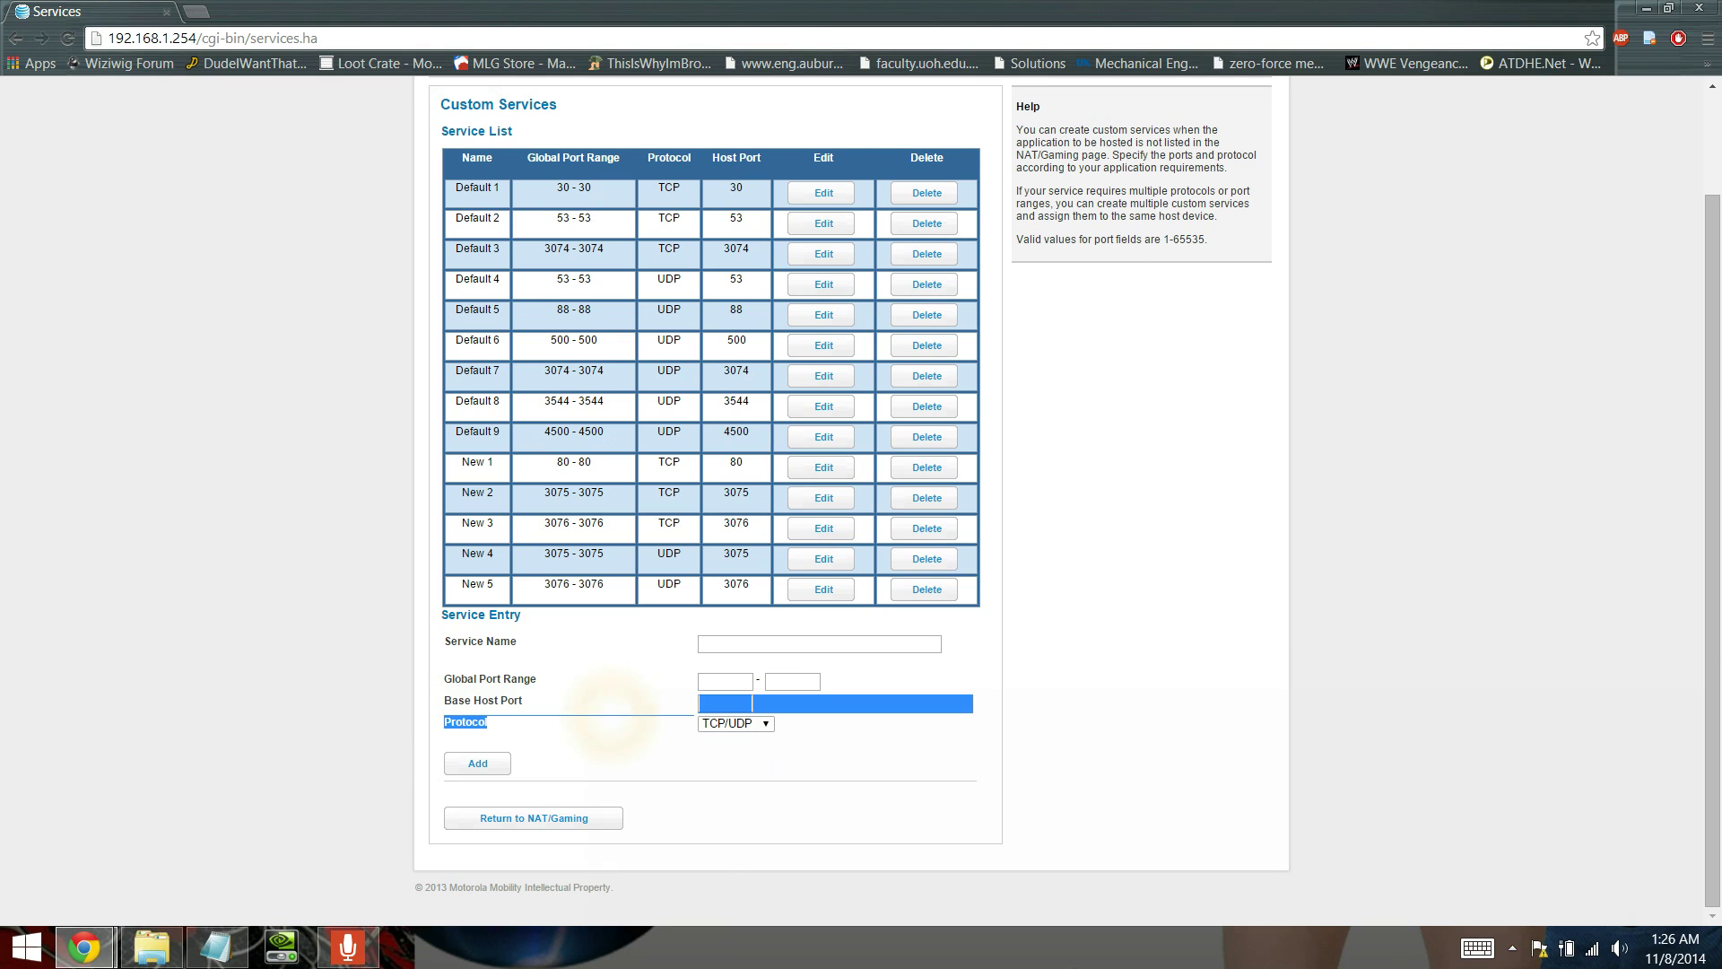
click(347, 732)
click(538, 817)
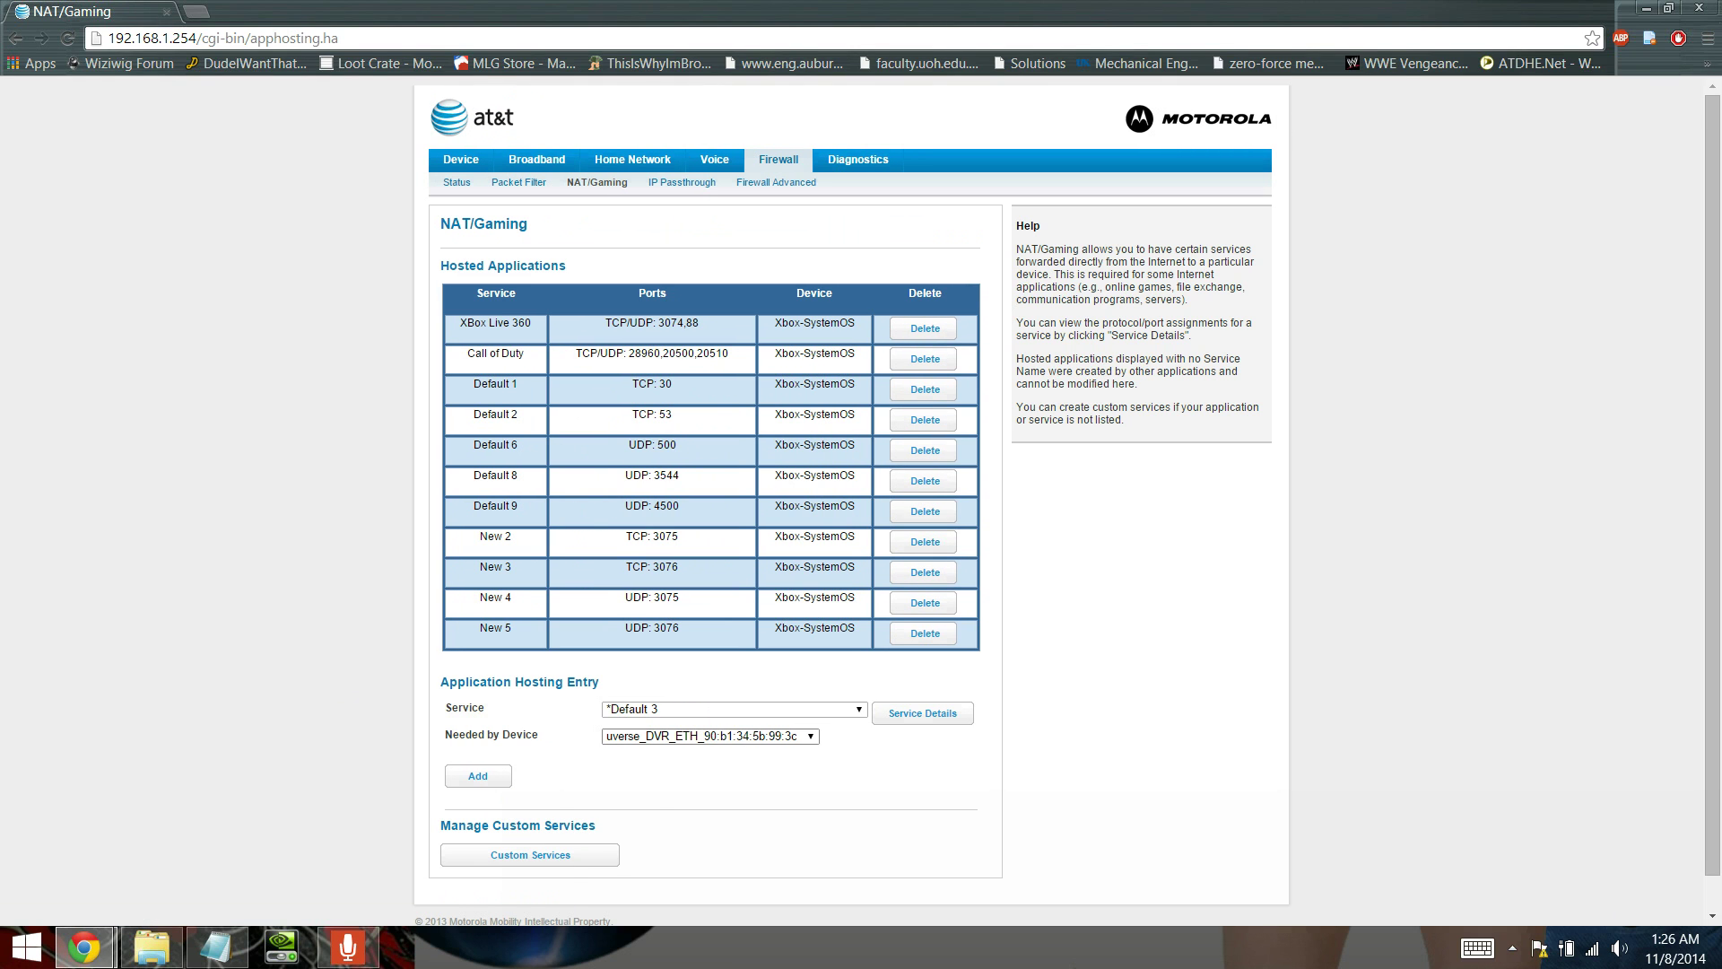
click(684, 709)
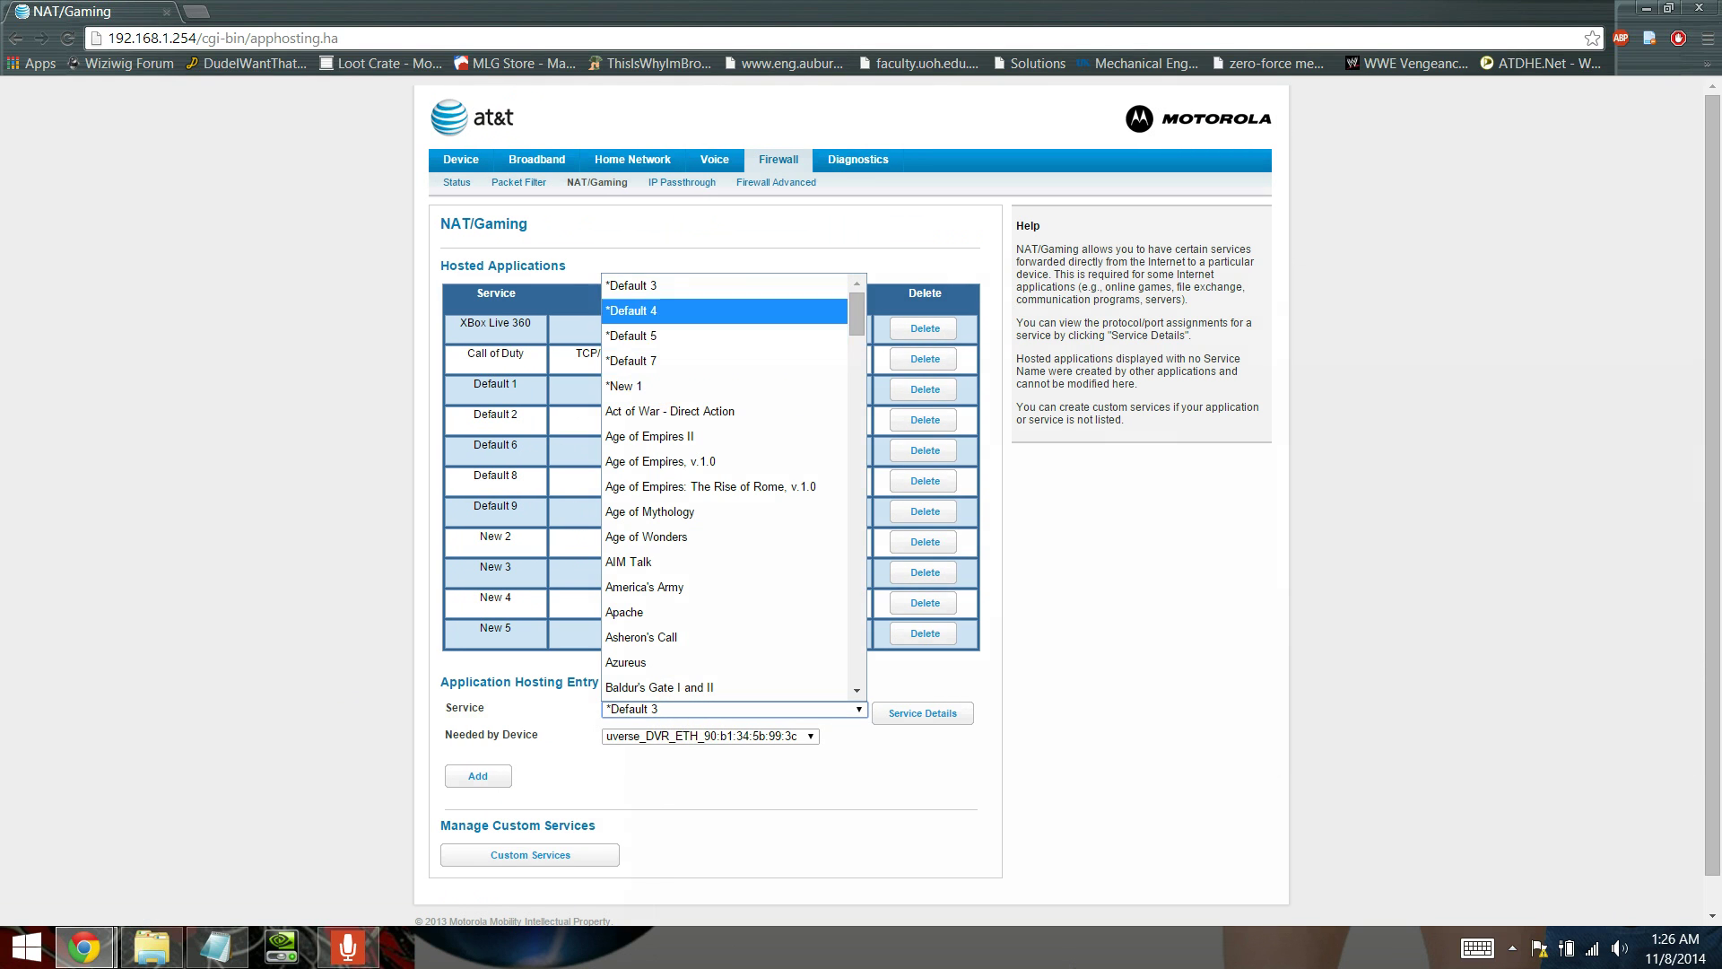
click(333, 546)
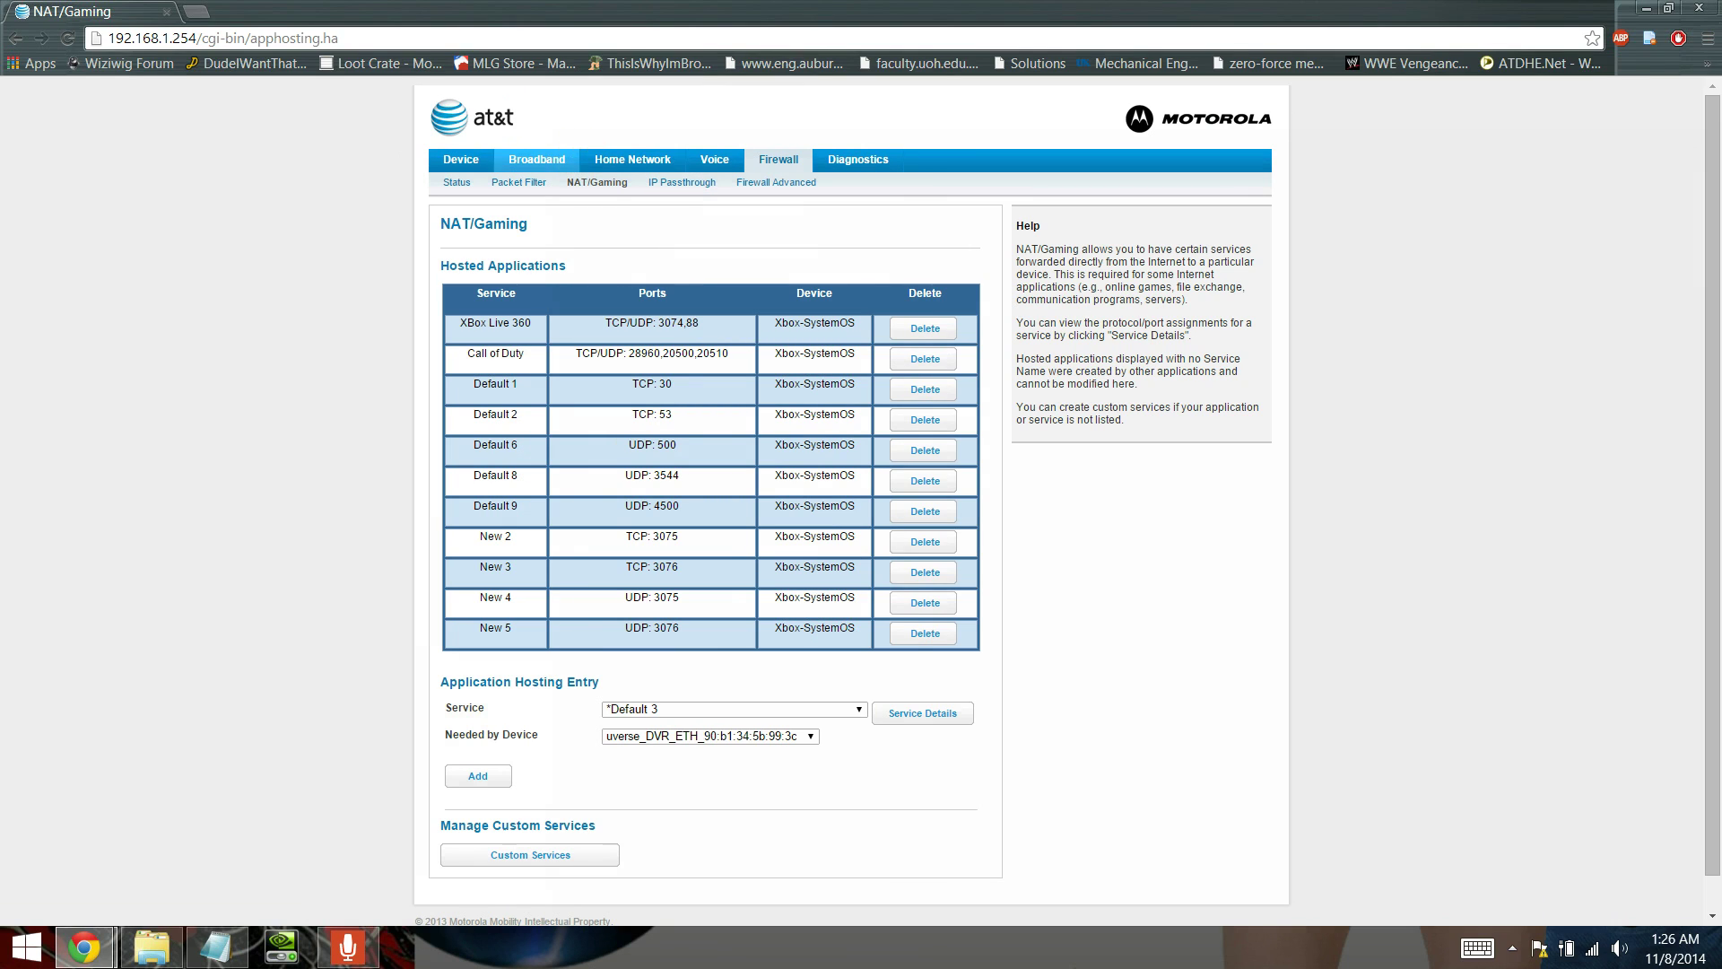
click(323, 416)
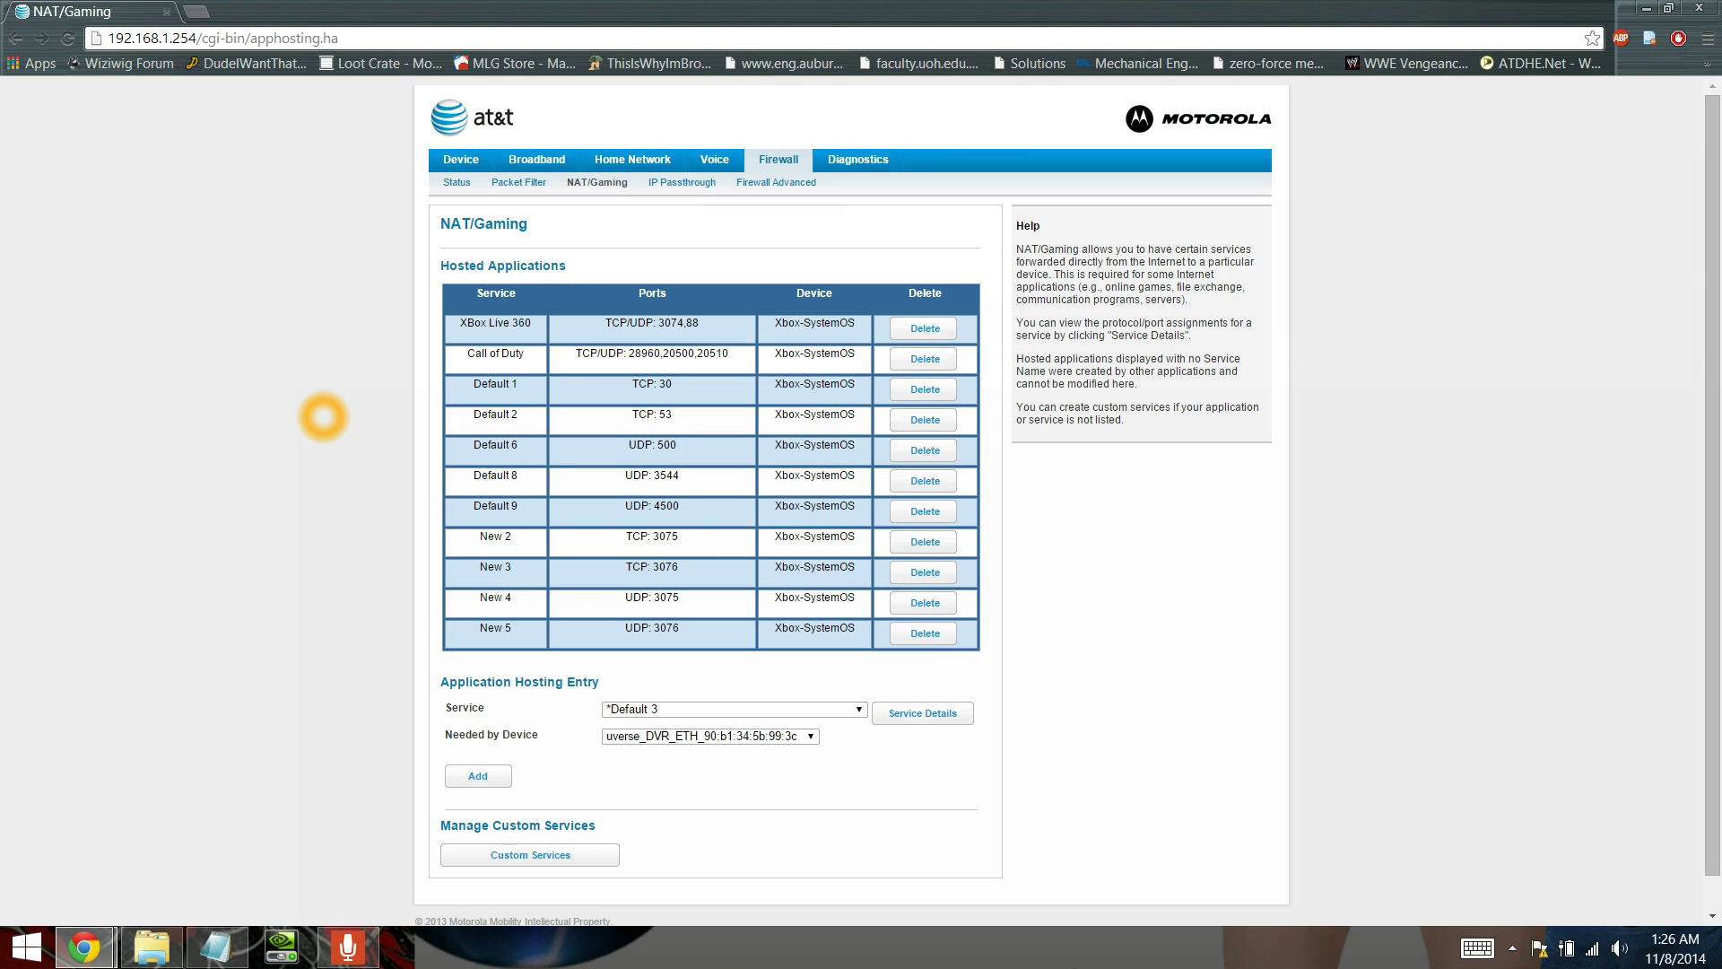